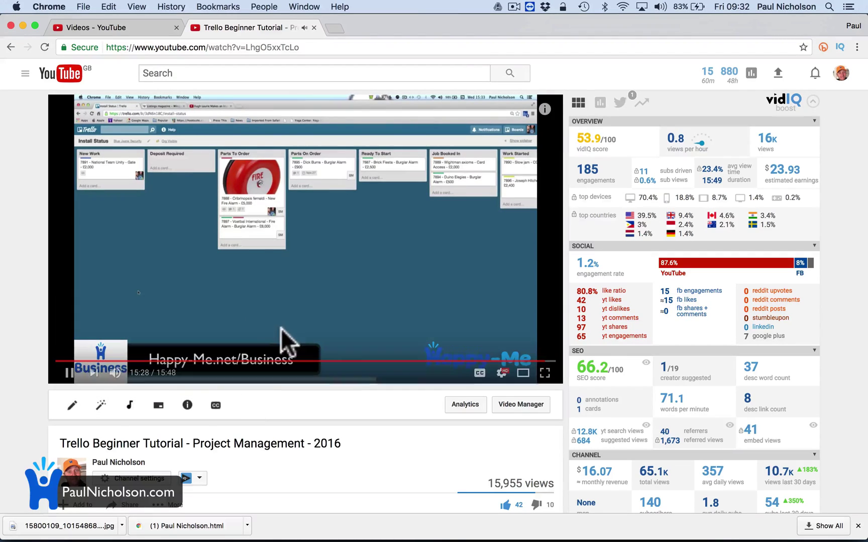
# Step: Pause the Trello Beginner Tutorial at 15:30 and preview its channel and website end-screen cards
pyautogui.click(69, 372)
pyautogui.moveTo(382, 198)
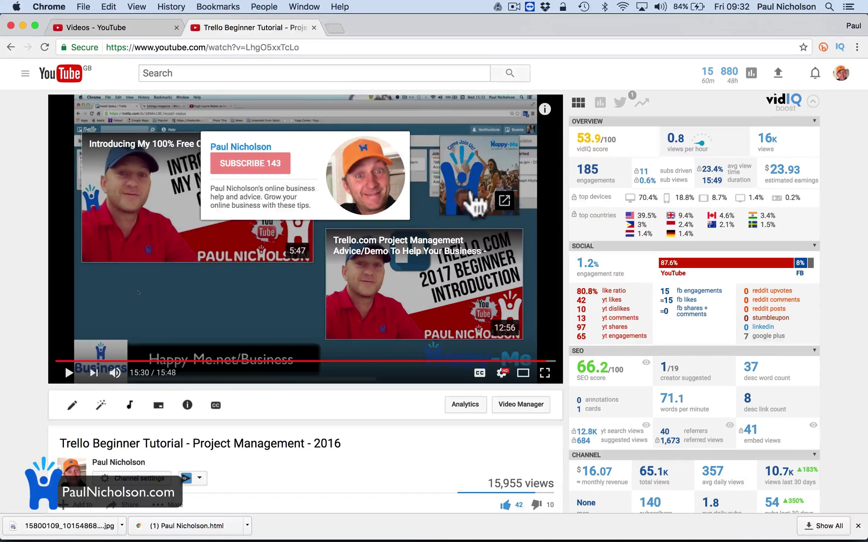
pyautogui.moveTo(494, 199)
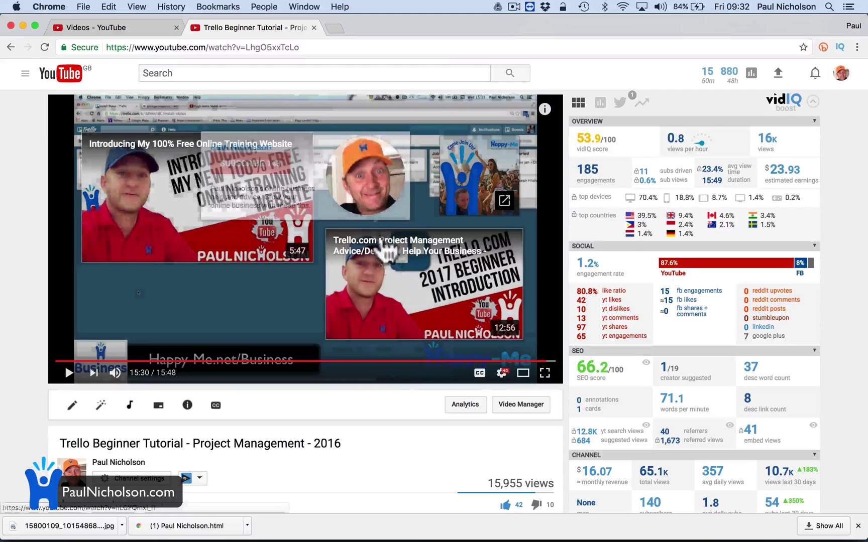
# Step: Open the 'Introducing My 100% Free Online Training Website' video and view its end screen at 5:42
pyautogui.click(214, 197)
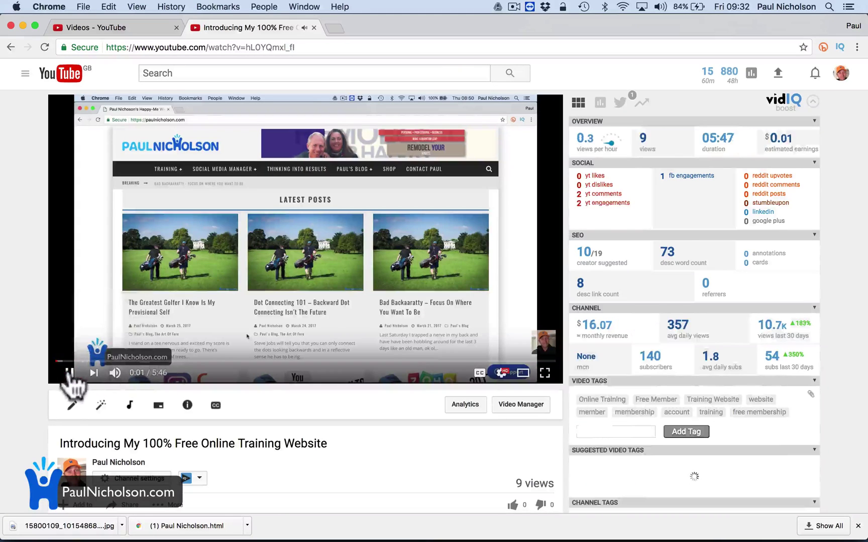
pyautogui.click(70, 374)
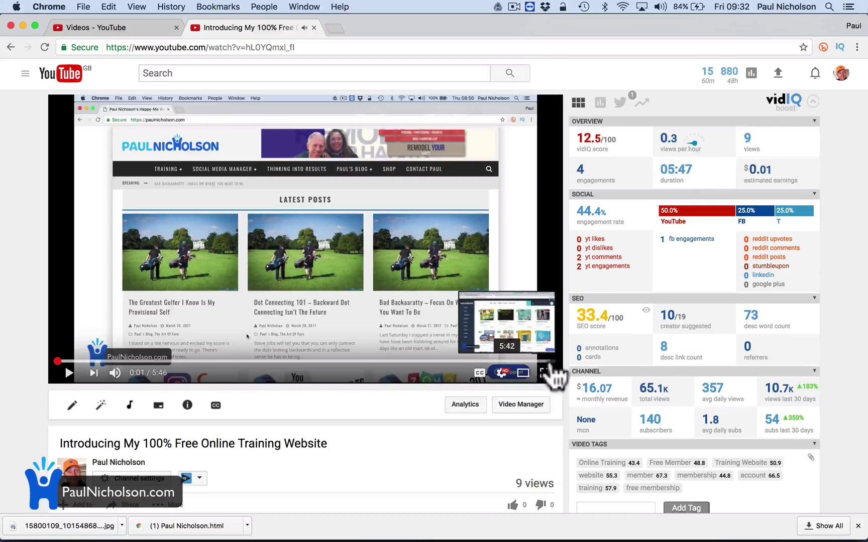
pyautogui.click(546, 363)
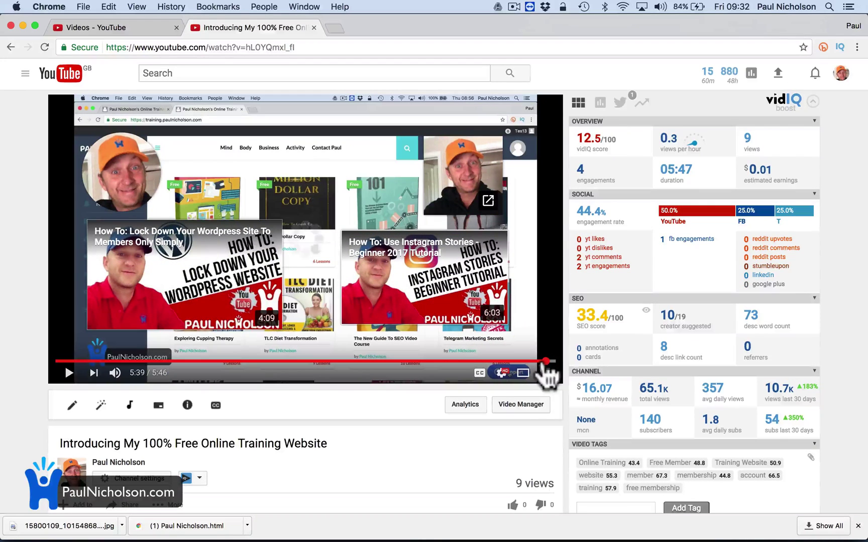
pyautogui.moveTo(546, 363); pyautogui.dragTo(552, 361)
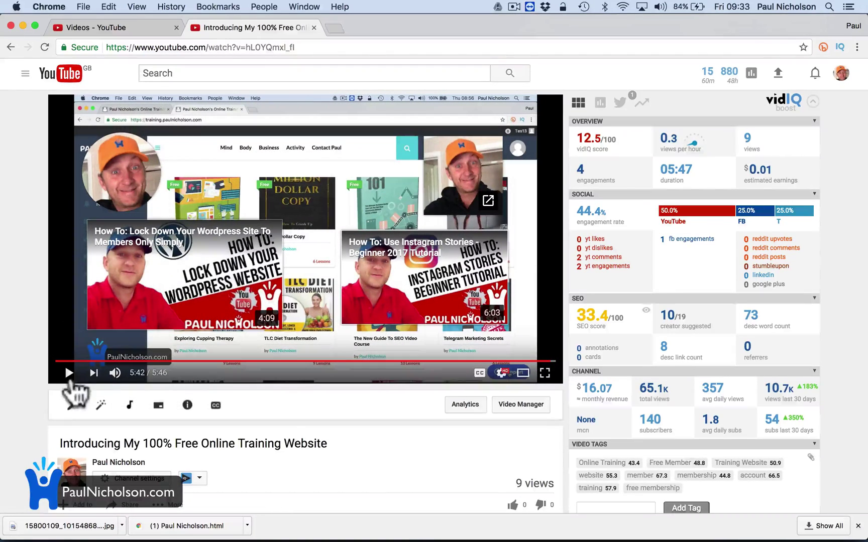
# Step: Close the training video tab and scroll the Videos list to the Mass Unfollow video
pyautogui.click(313, 28)
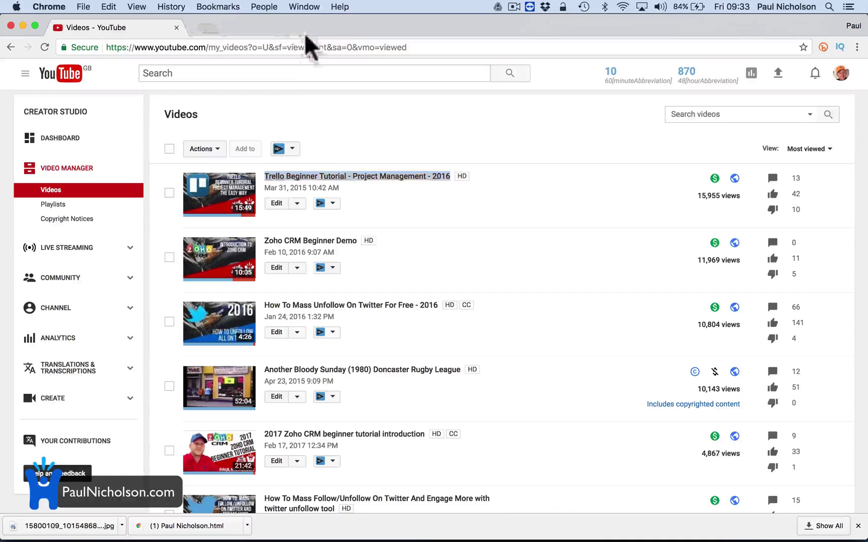
pyautogui.scroll(-5, 379, 246)
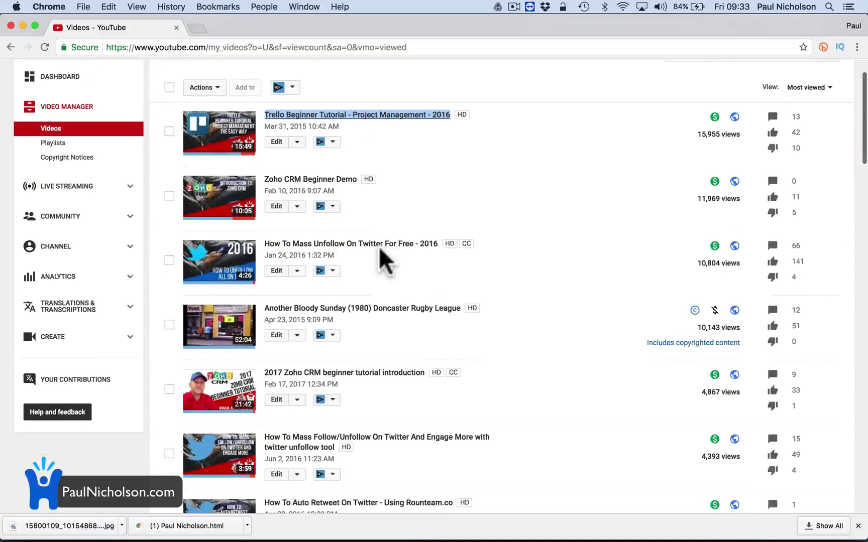
pyautogui.scroll(-3, 379, 247)
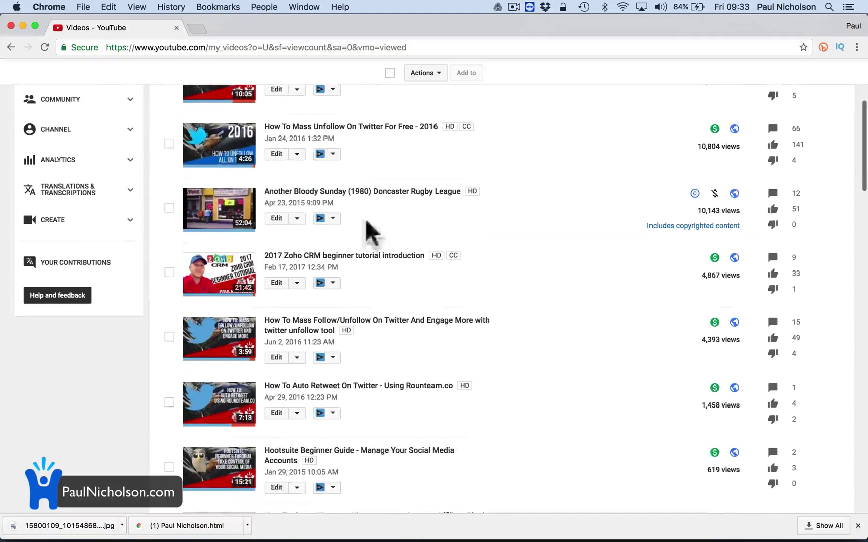
# Step: Open the 'How To Mass Unfollow On Twitter For Free - 2016' edit page in a new tab and review it
pyautogui.rightClick(360, 128)
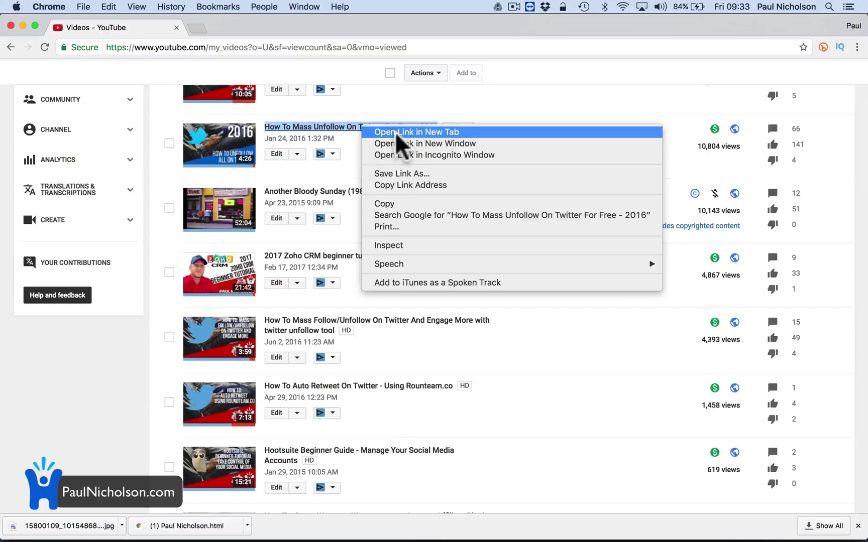
pyautogui.click(396, 133)
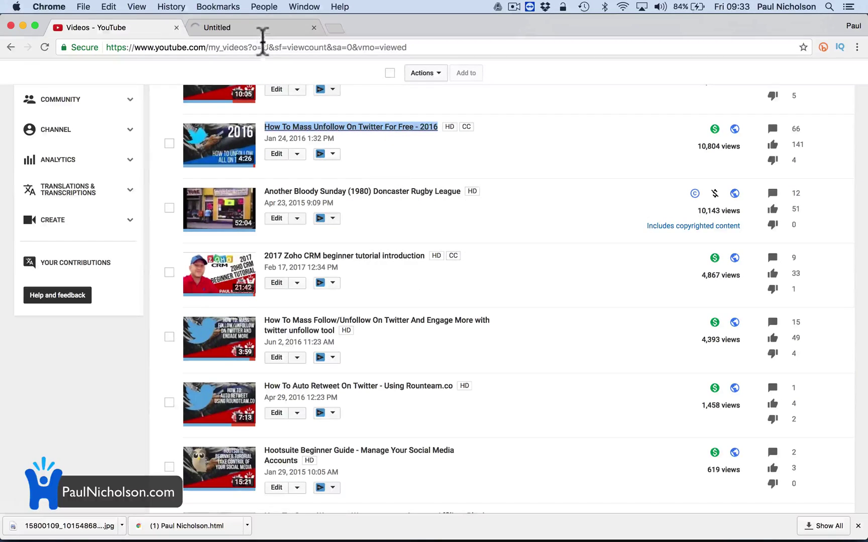
pyautogui.click(258, 31)
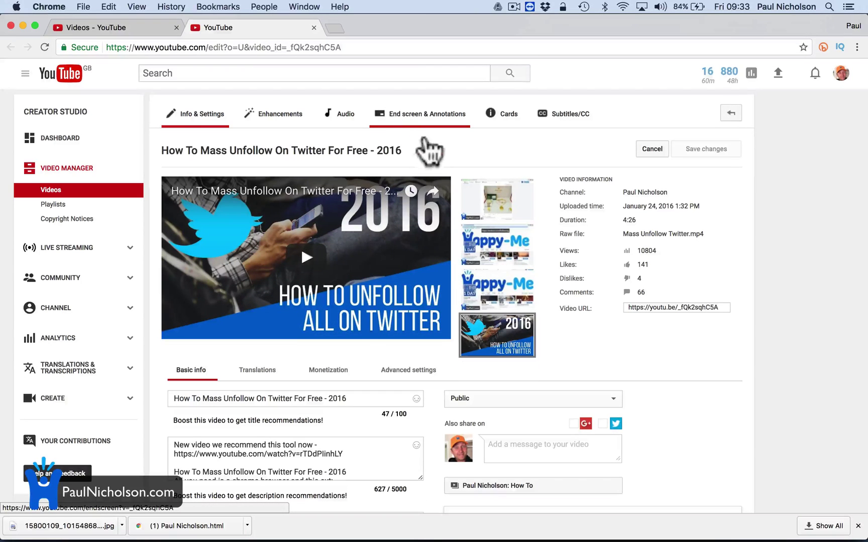
pyautogui.scroll(-10, 510, 235)
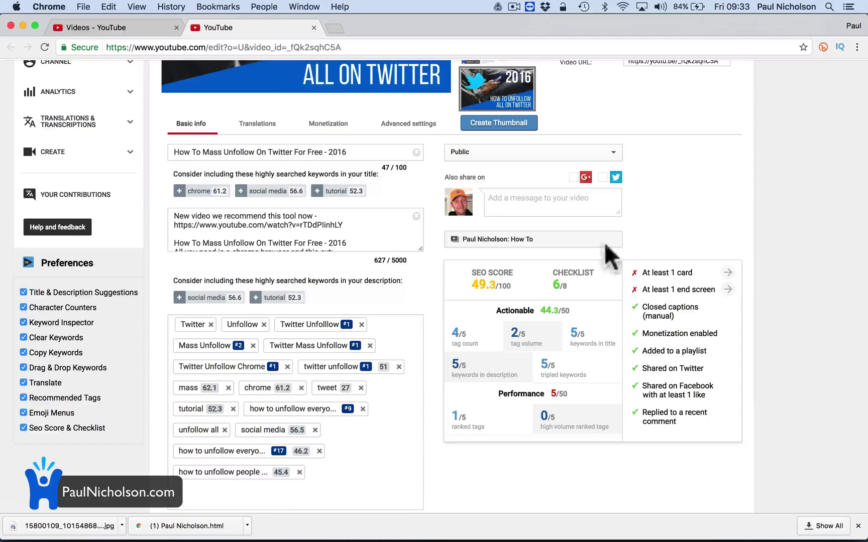
pyautogui.scroll(10, 609, 259)
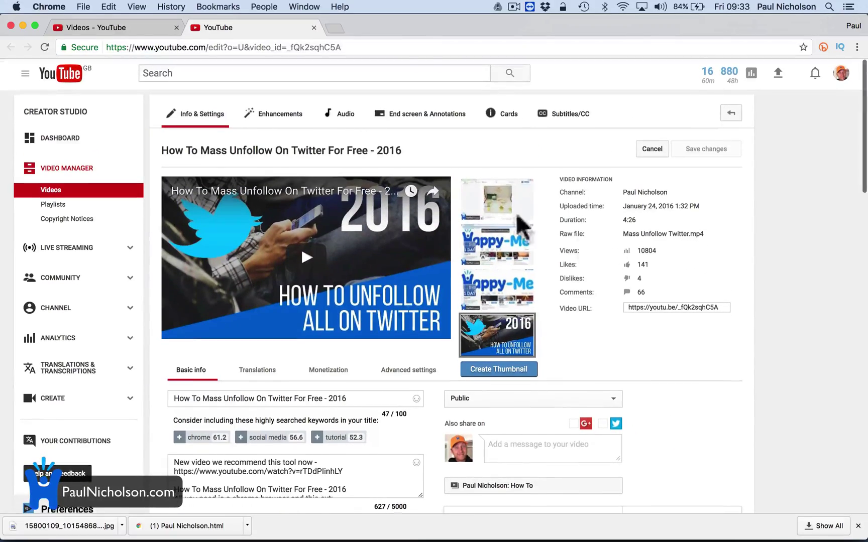
pyautogui.scroll(-10, 474, 174)
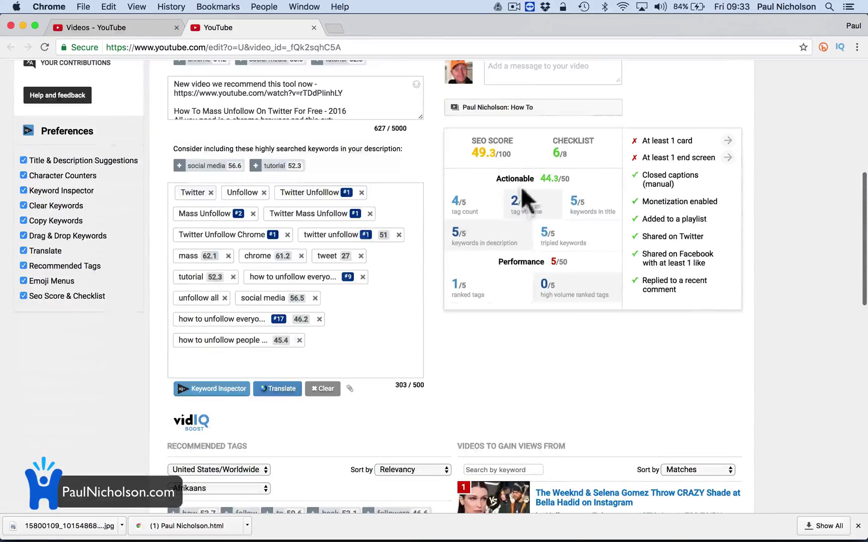
pyautogui.scroll(10, 492, 152)
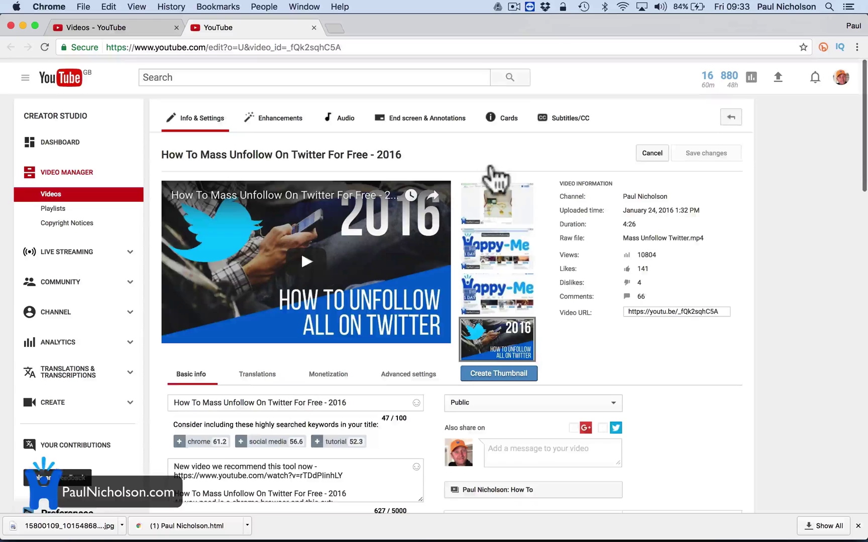
# Step: In the end-screen editor, delete the Subscribe, both video and the website link elements
pyautogui.click(419, 117)
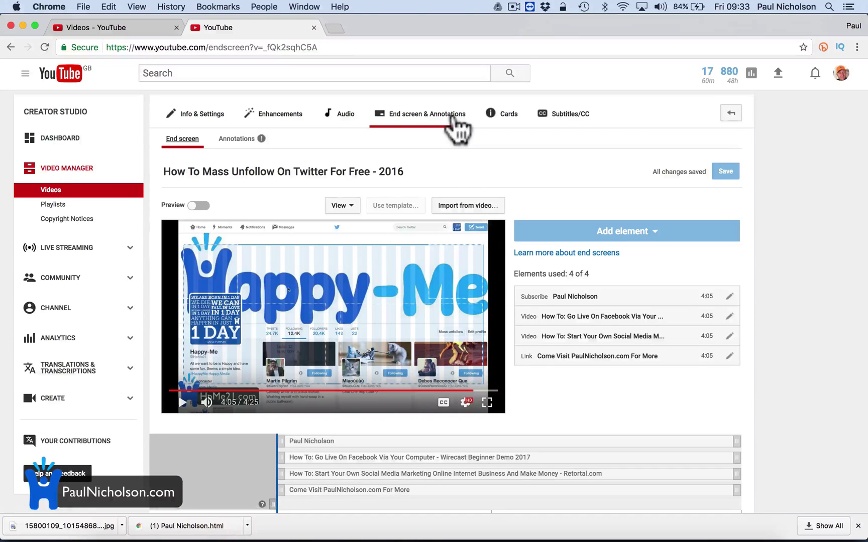
pyautogui.click(730, 298)
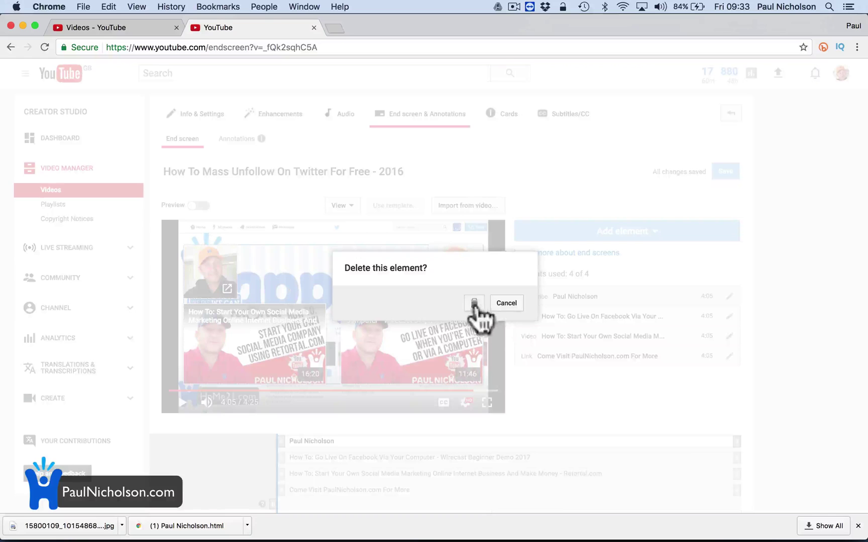
pyautogui.click(474, 303)
pyautogui.click(731, 297)
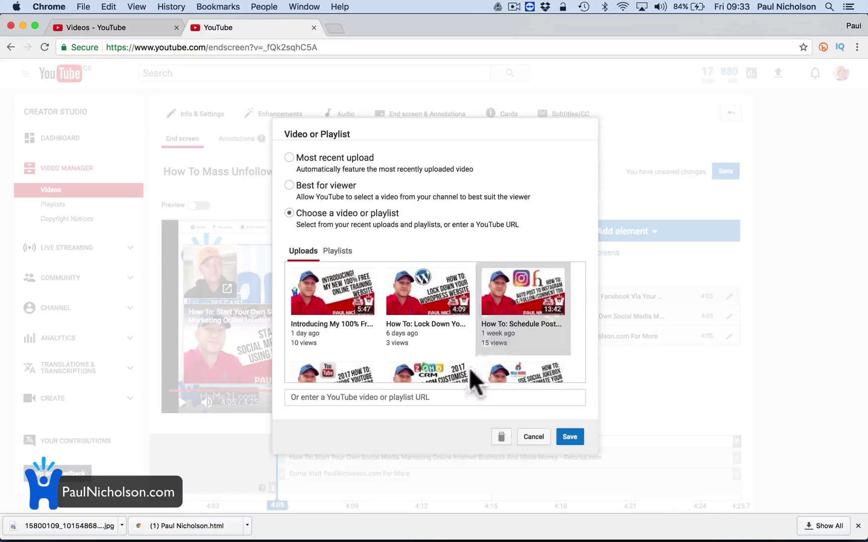
pyautogui.click(500, 436)
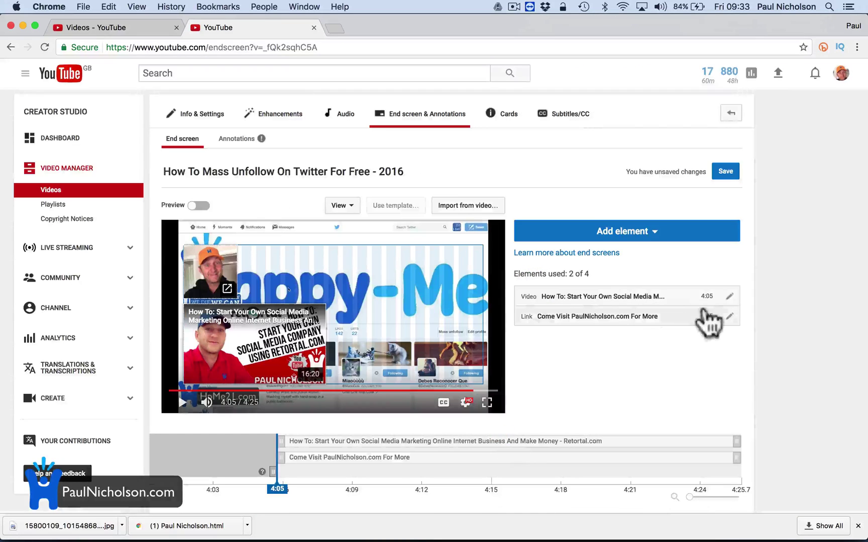
pyautogui.click(729, 297)
pyautogui.click(500, 436)
pyautogui.click(727, 299)
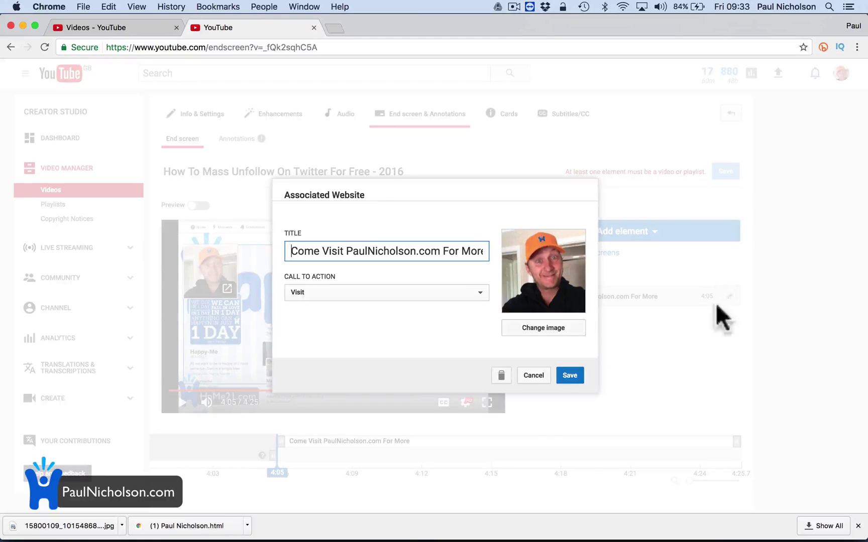
pyautogui.click(502, 377)
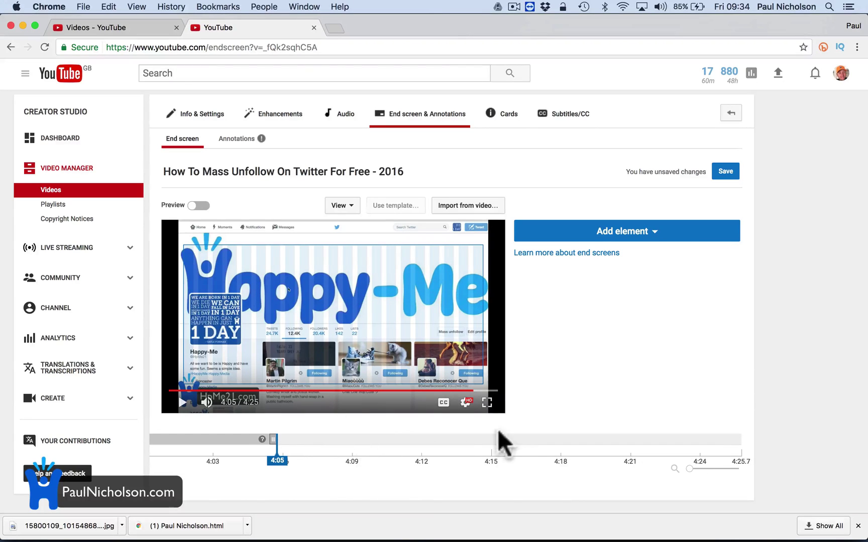
# Step: Preview the end screen from 4:05 to 4:20, then import the training website video's end screen
pyautogui.moveTo(457, 448); pyautogui.dragTo(568, 442)
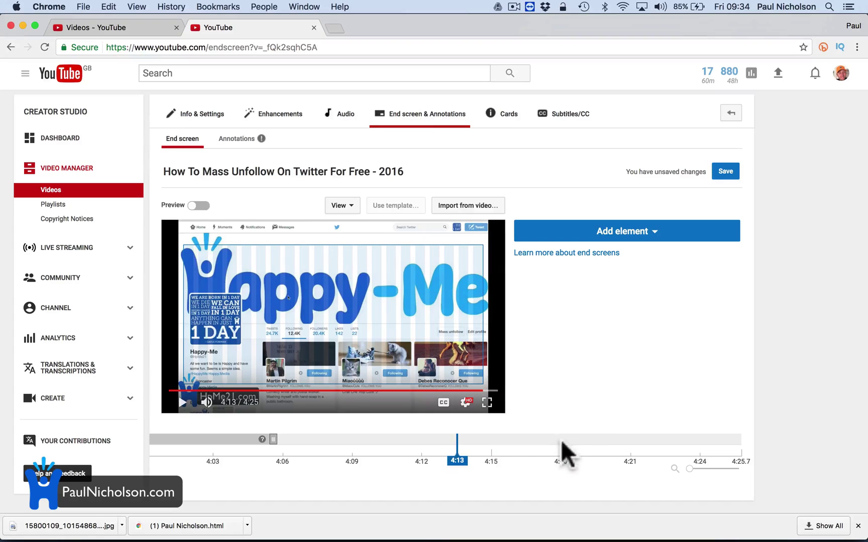
pyautogui.click(630, 442)
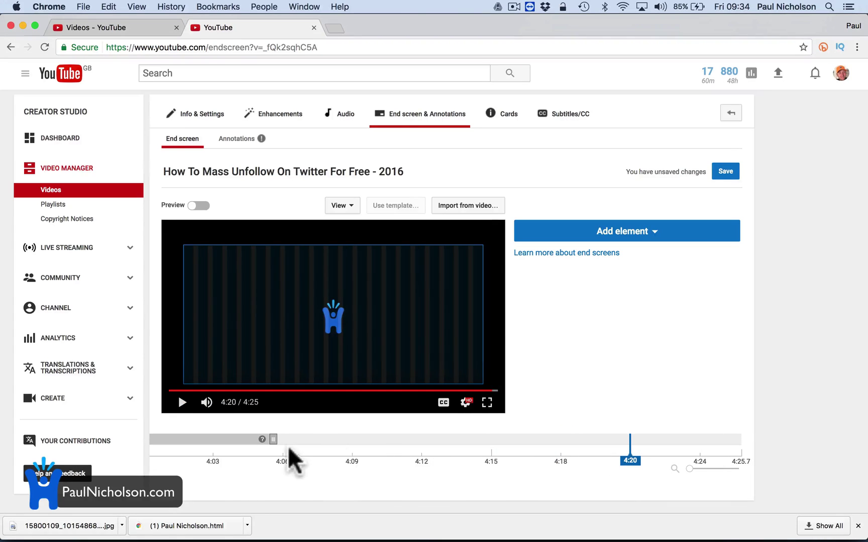
pyautogui.click(276, 440)
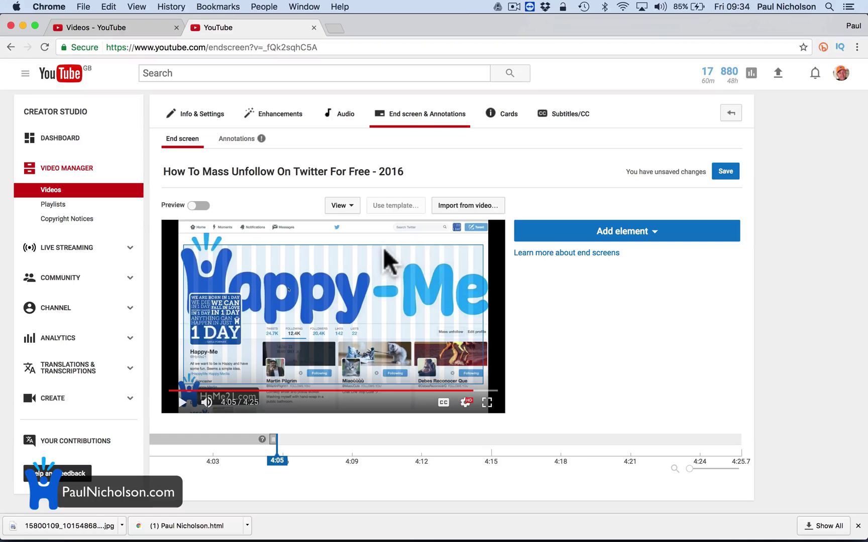
pyautogui.click(465, 213)
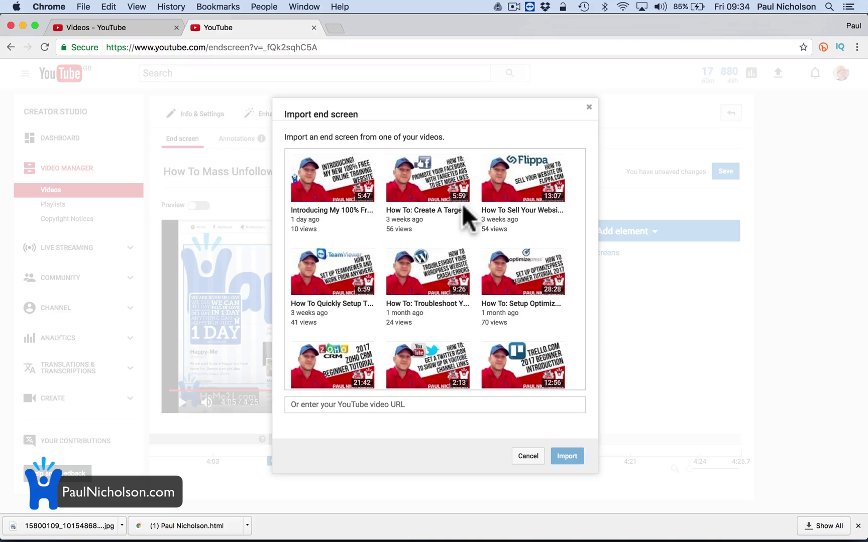
pyautogui.click(337, 193)
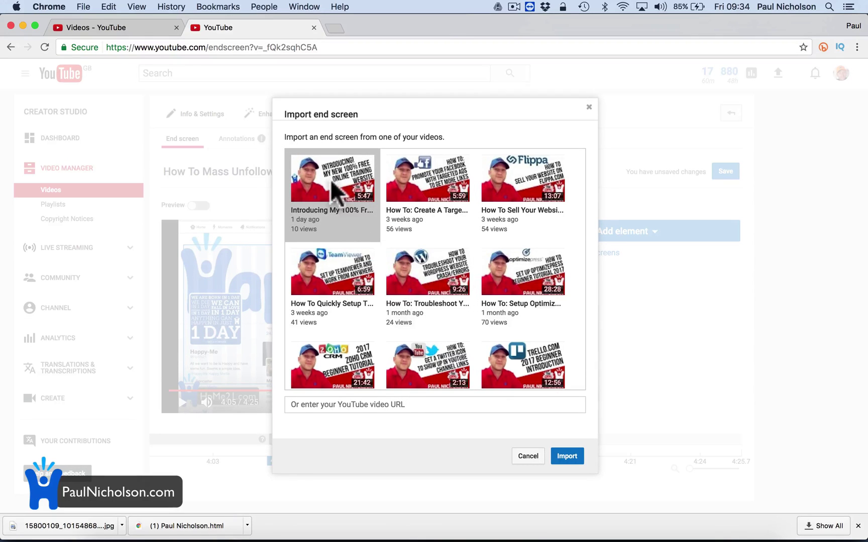
pyautogui.click(563, 457)
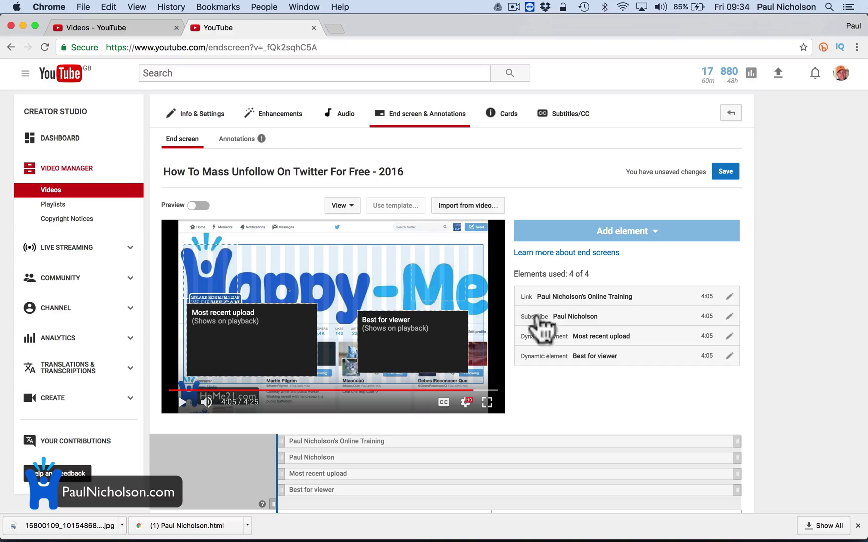
# Step: Delete the imported Best for viewer, Most recent upload, Subscribe and website link elements
pyautogui.click(730, 356)
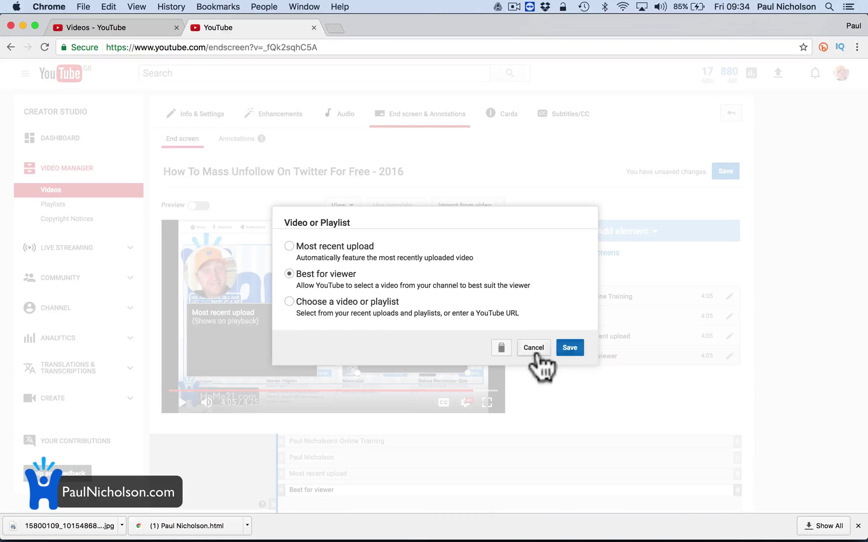
pyautogui.click(535, 351)
pyautogui.click(730, 336)
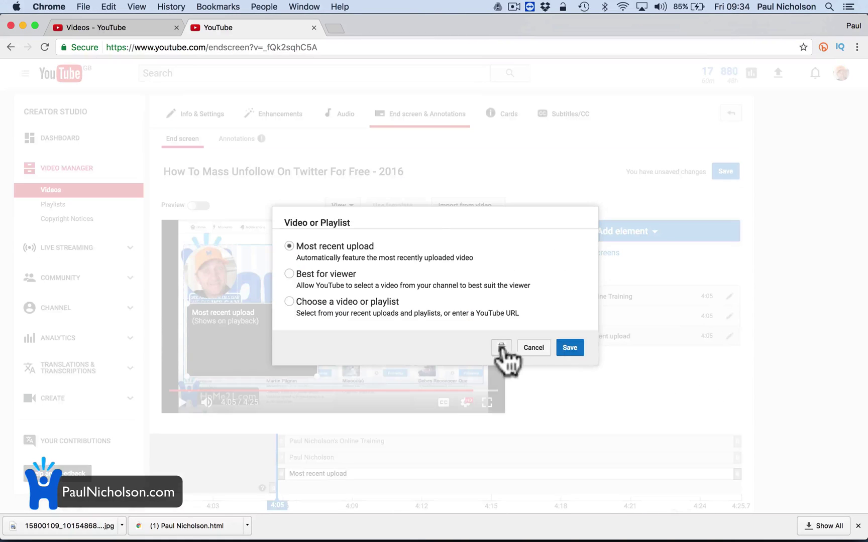
pyautogui.click(501, 348)
pyautogui.click(719, 316)
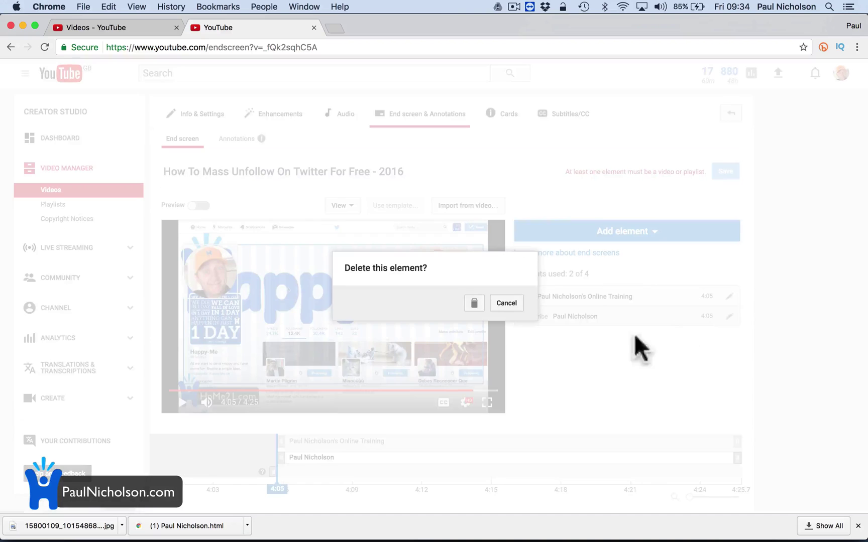
pyautogui.click(474, 303)
pyautogui.click(725, 298)
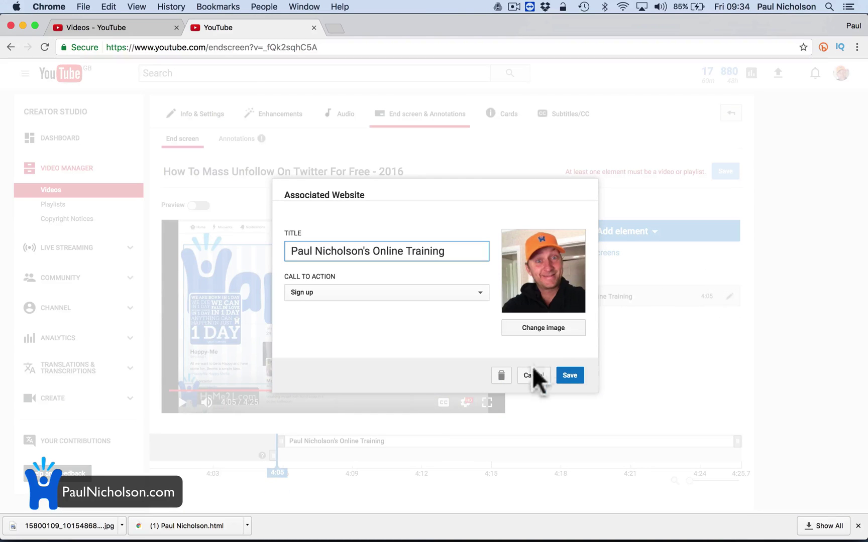
pyautogui.click(499, 375)
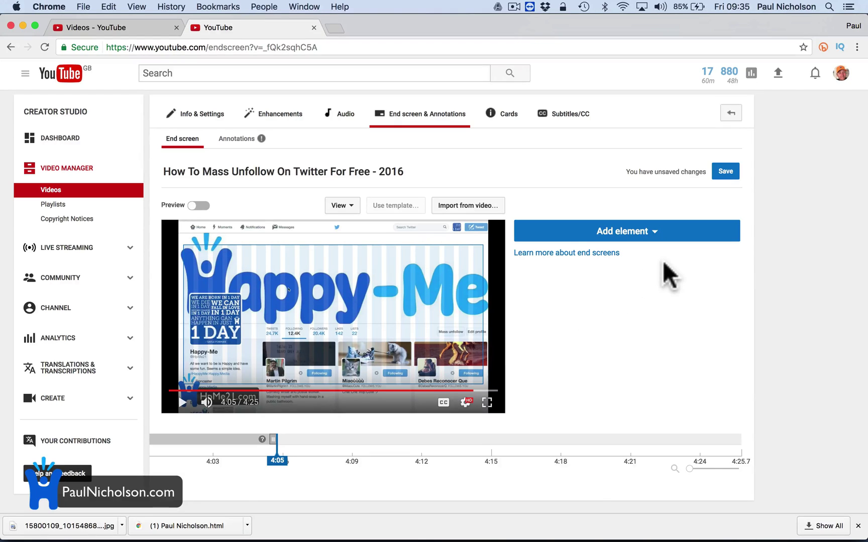
# Step: Add a video element featuring 'Introducing My 100% Free Online Training Website' from 4:05
pyautogui.click(666, 223)
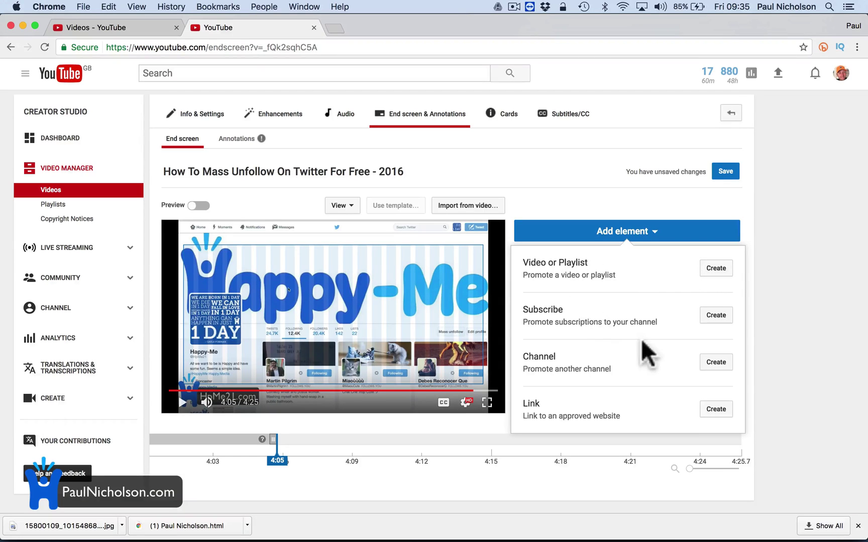
pyautogui.click(709, 271)
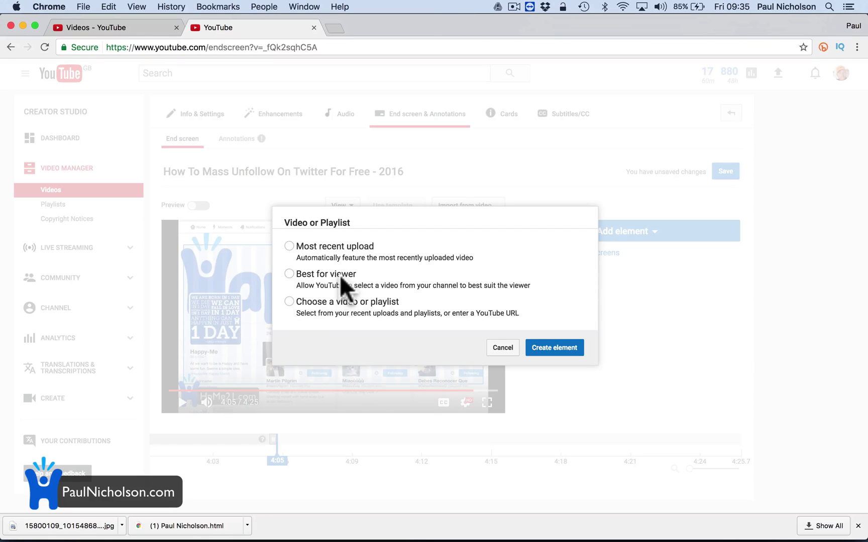
pyautogui.click(330, 302)
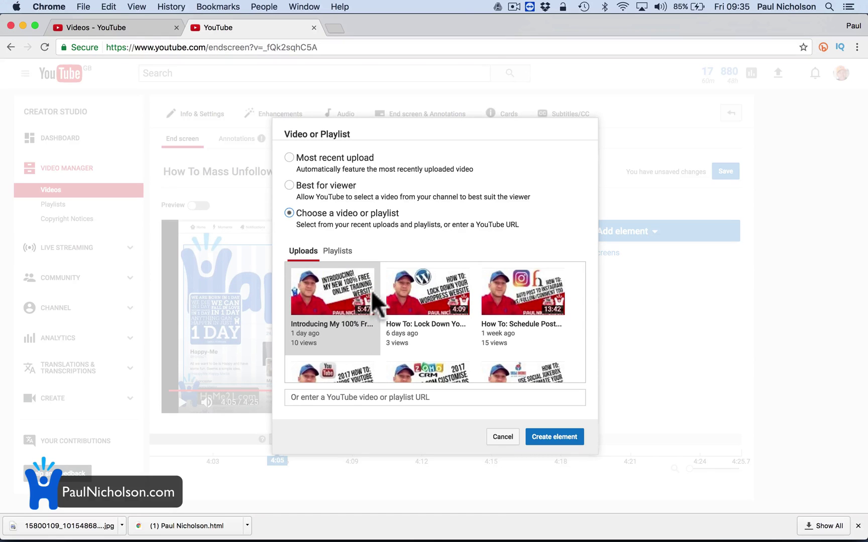
pyautogui.scroll(-10, 362, 299)
pyautogui.scroll(-2, 372, 299)
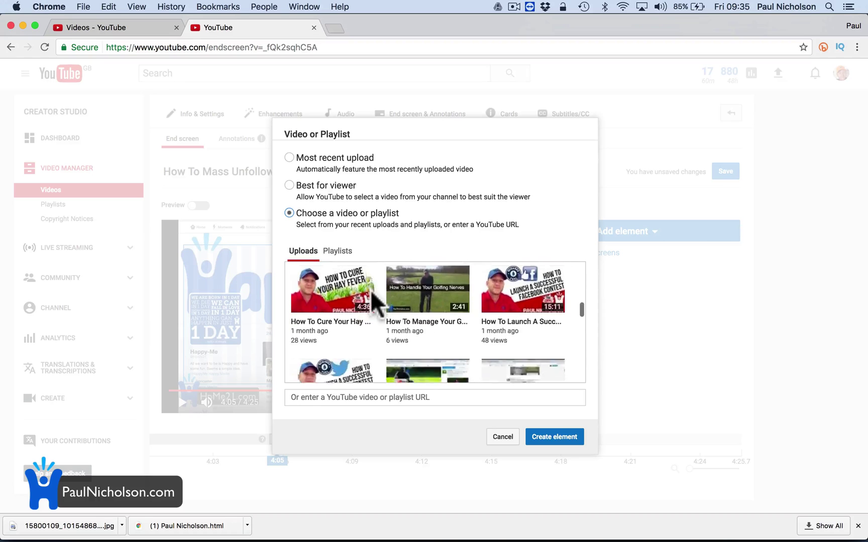
pyautogui.scroll(15, 371, 299)
pyautogui.click(374, 301)
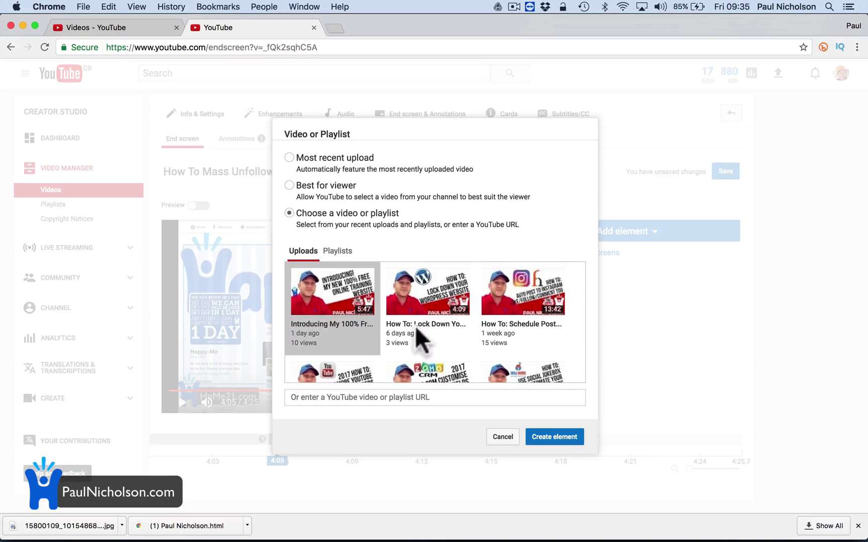
pyautogui.click(552, 437)
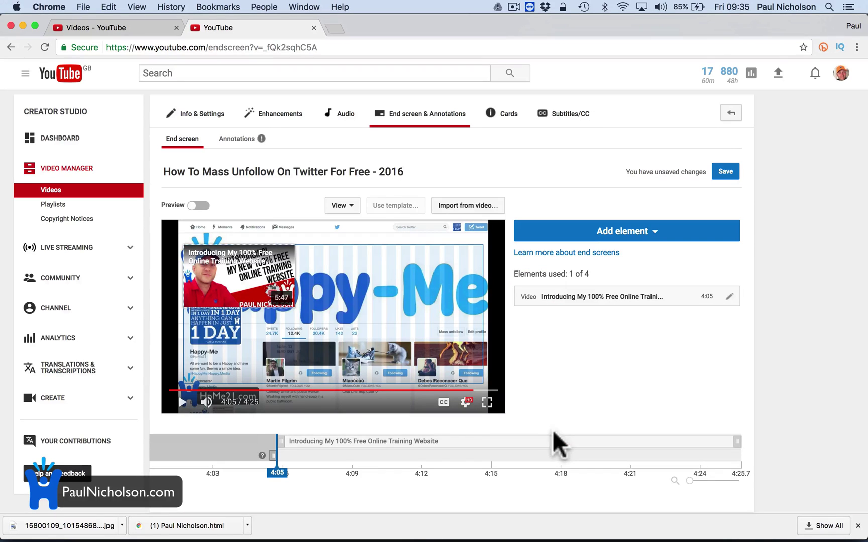
pyautogui.click(251, 296)
# Step: Enlarge the featured video element and start a second video-or-playlist element
pyautogui.moveTo(295, 308); pyautogui.dragTo(398, 359)
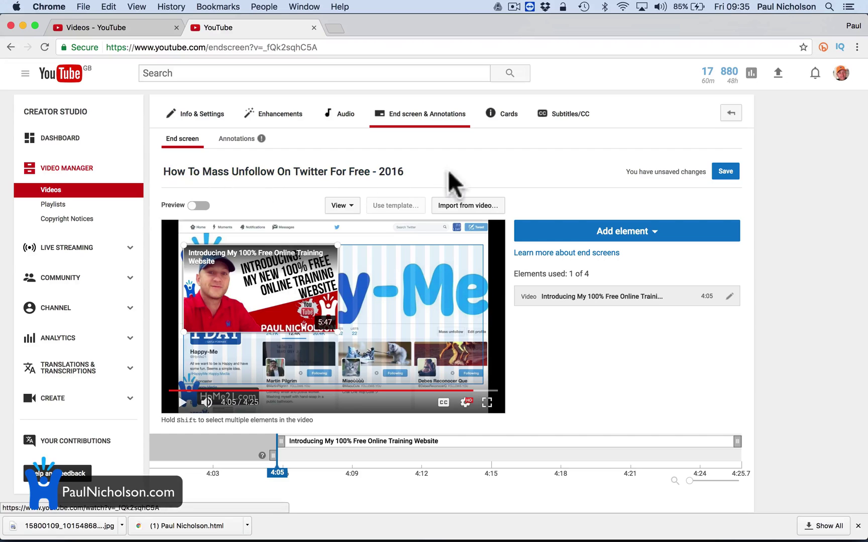
pyautogui.click(631, 236)
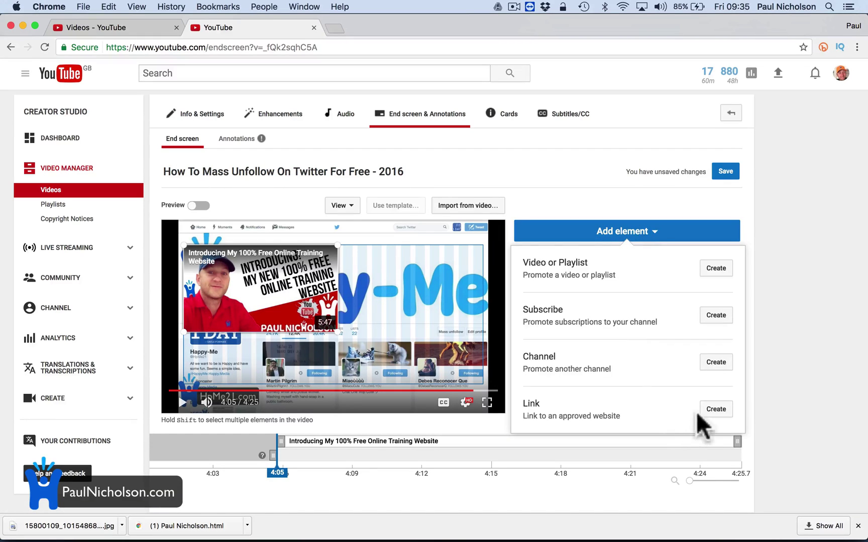
pyautogui.click(709, 272)
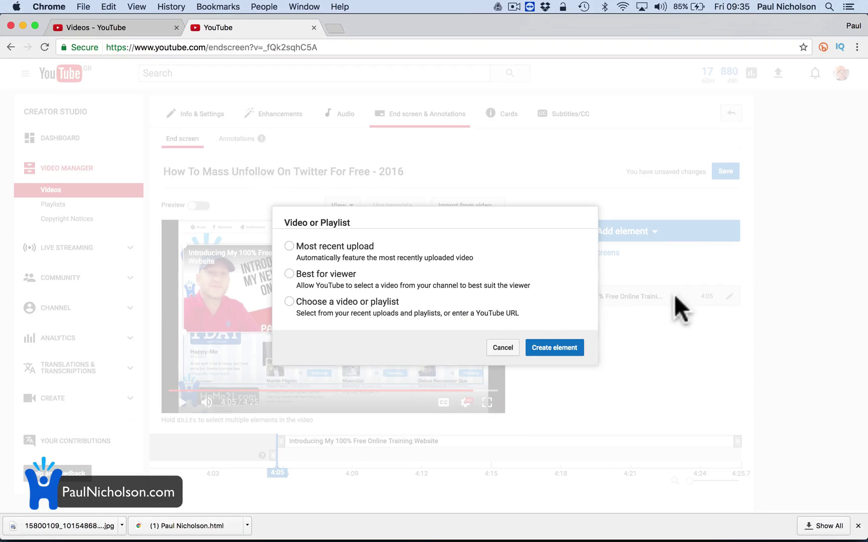
pyautogui.click(362, 302)
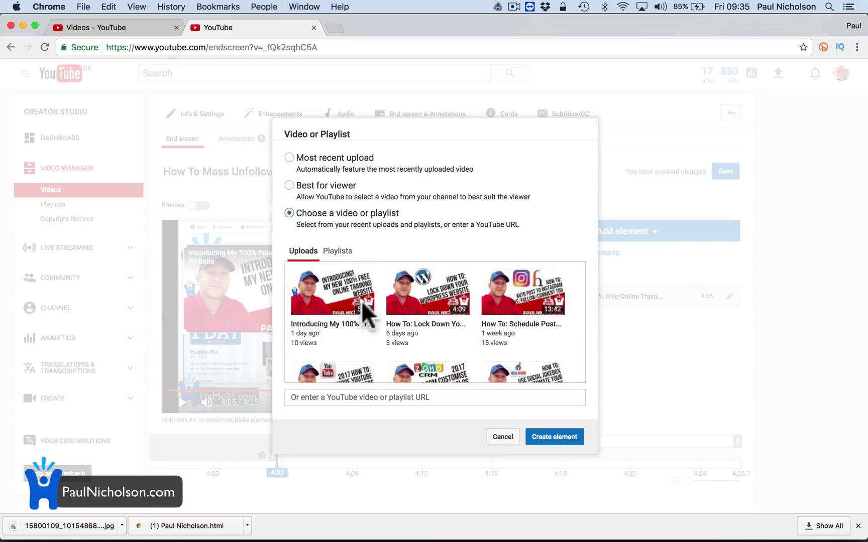
# Step: Open the YouTube home page in a new tab from the channel's Videos list
pyautogui.scroll(-2, 470, 347)
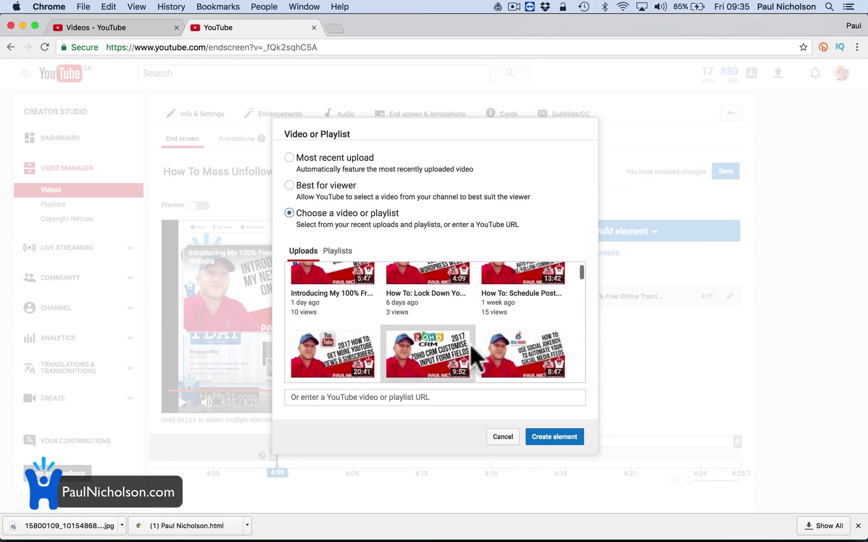
pyautogui.click(117, 29)
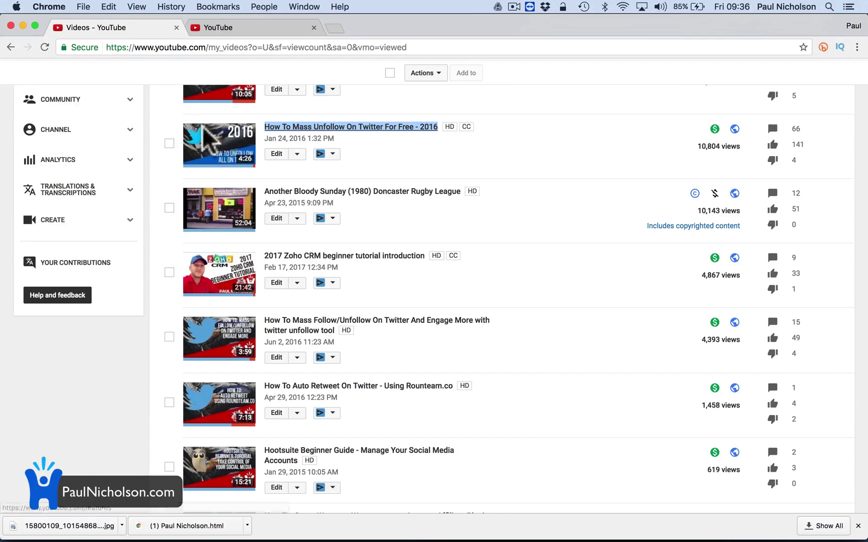
pyautogui.scroll(5, 176, 96)
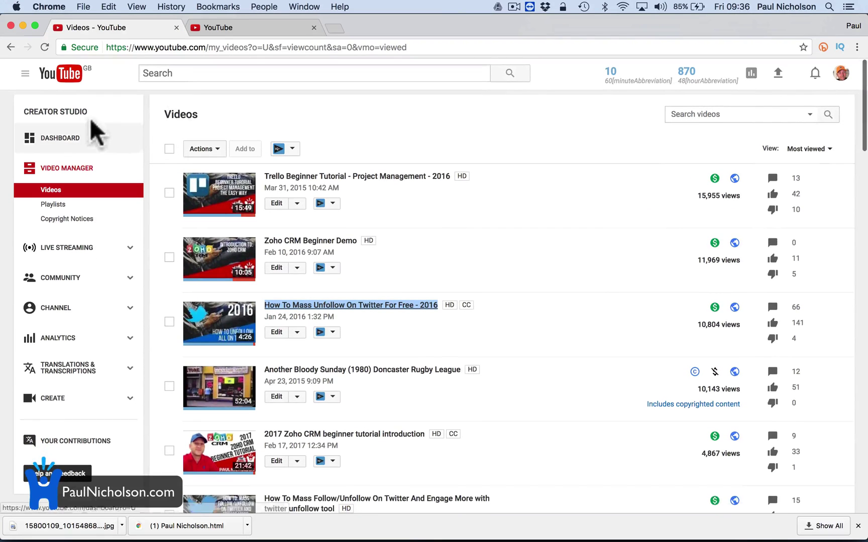
pyautogui.rightClick(75, 84)
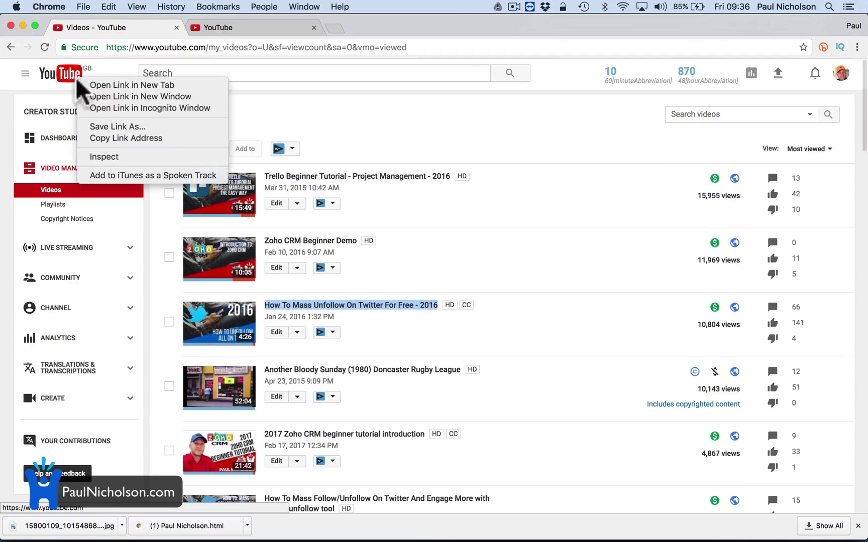
pyautogui.click(101, 88)
# Step: Open the channel's 'Twitter For Beginners' playlist and select its web address for copying
pyautogui.click(362, 28)
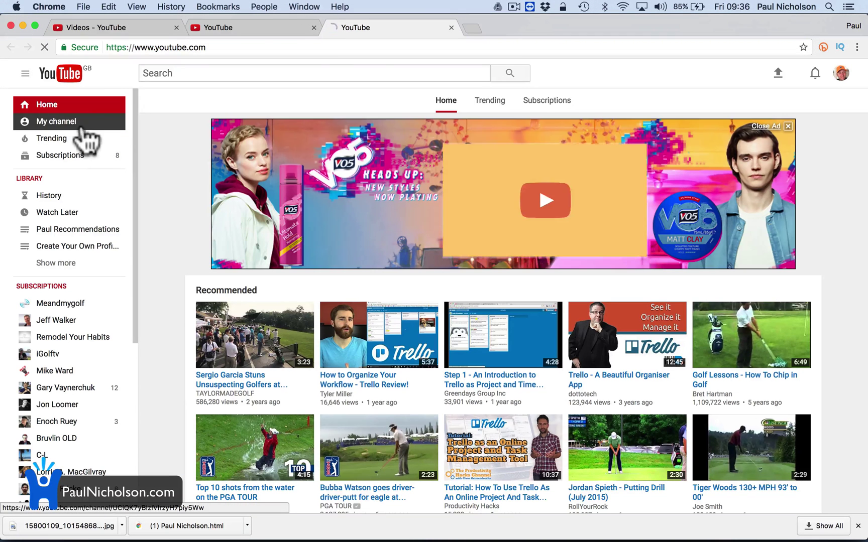
pyautogui.click(81, 126)
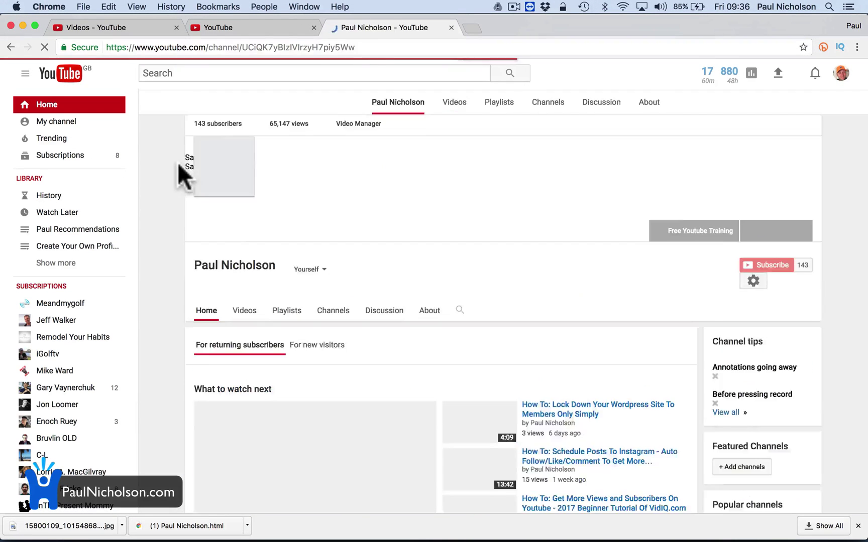
pyautogui.click(277, 317)
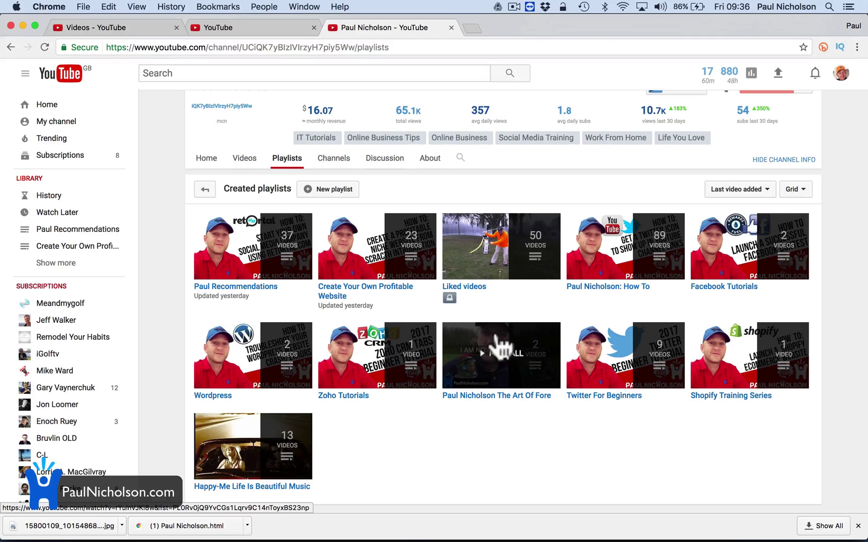
pyautogui.click(605, 397)
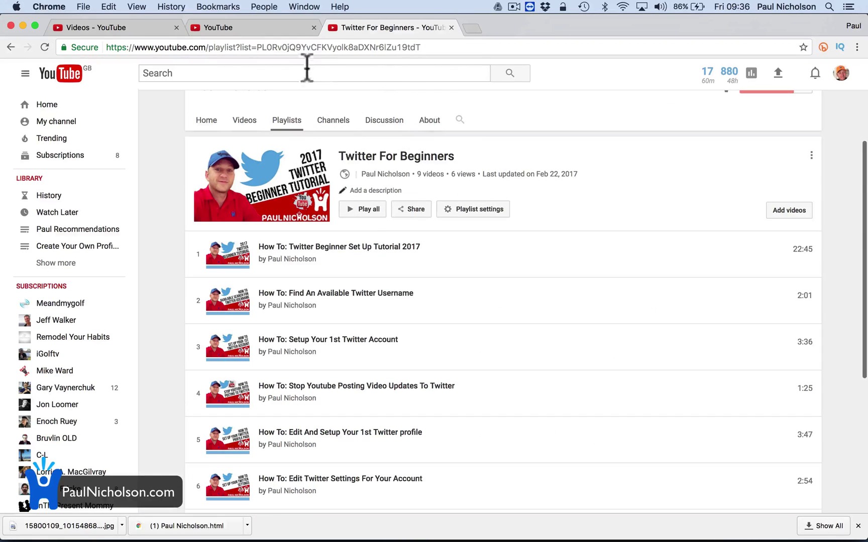
pyautogui.click(261, 47)
pyautogui.press('super+c')
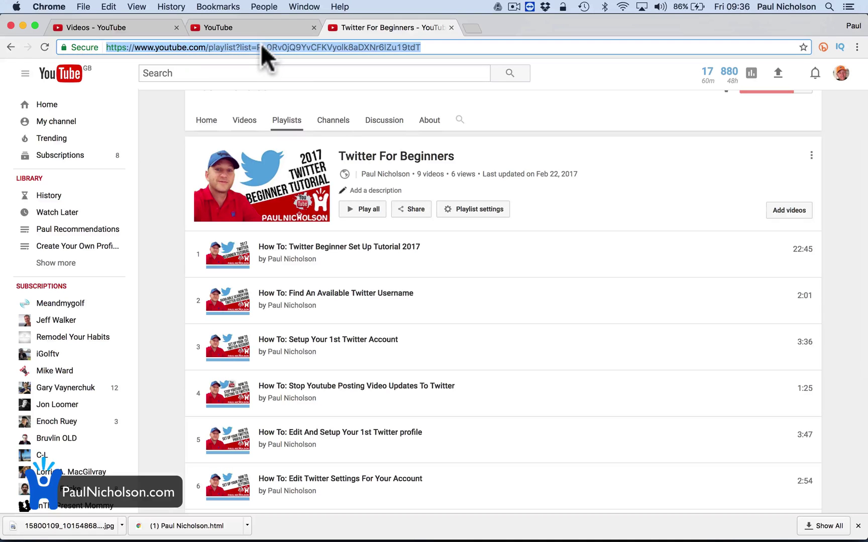
# Step: Create a 'Twitter For Beginners' playlist element from the pasted playlist URL
pyautogui.click(222, 29)
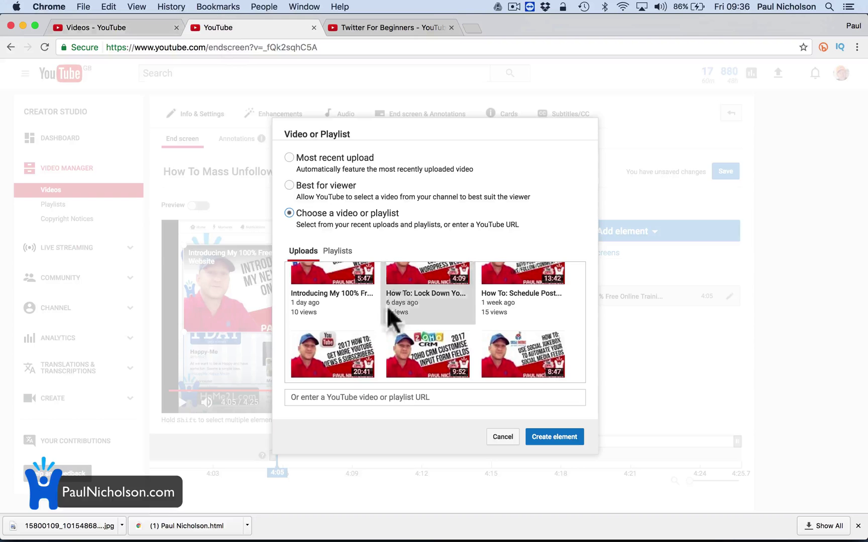
pyautogui.click(357, 402)
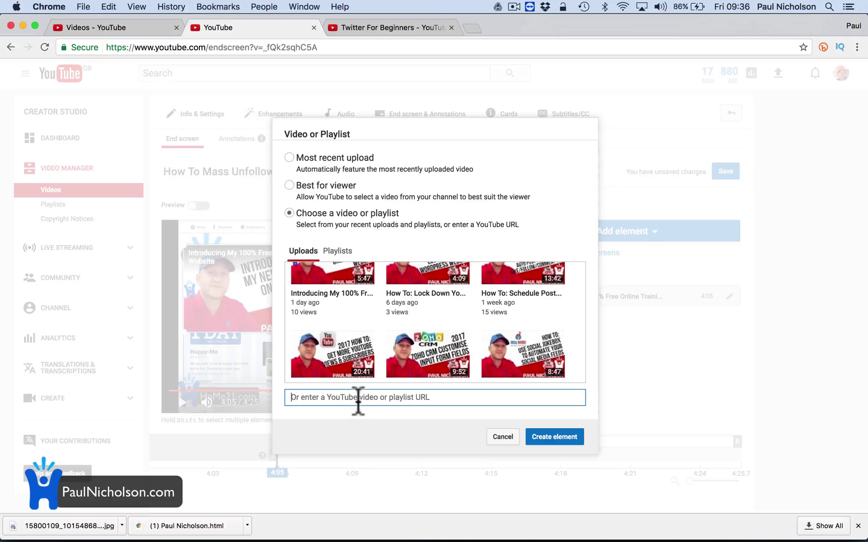
pyautogui.press('super+v')
pyautogui.click(543, 428)
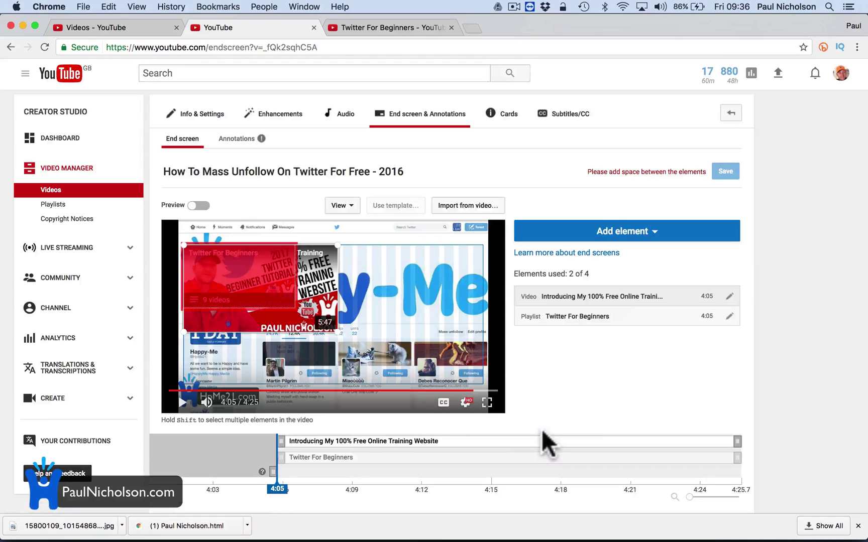
# Step: Place the training video at top-left and enlarge the playlist element at lower right
pyautogui.moveTo(256, 287); pyautogui.dragTo(233, 357)
pyautogui.moveTo(218, 280); pyautogui.dragTo(405, 360)
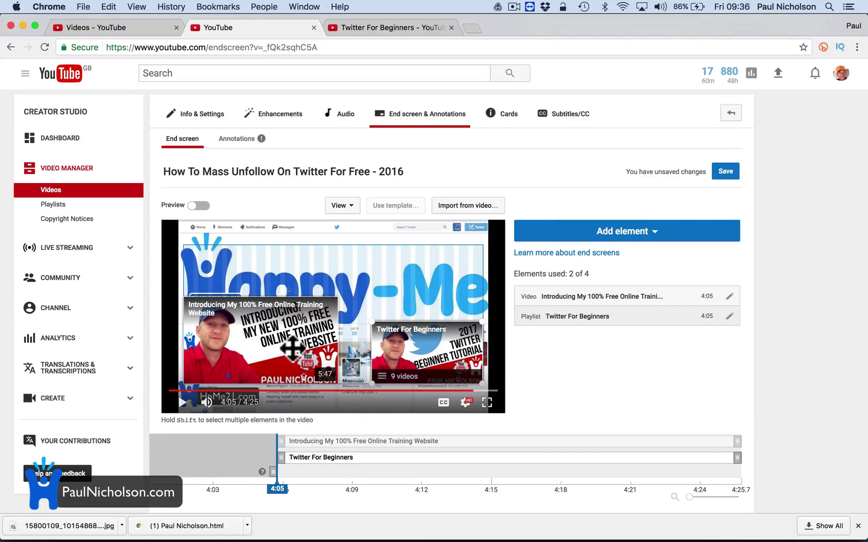
pyautogui.moveTo(293, 346); pyautogui.dragTo(284, 275)
pyautogui.click(390, 337)
pyautogui.moveTo(371, 321); pyautogui.dragTo(342, 304)
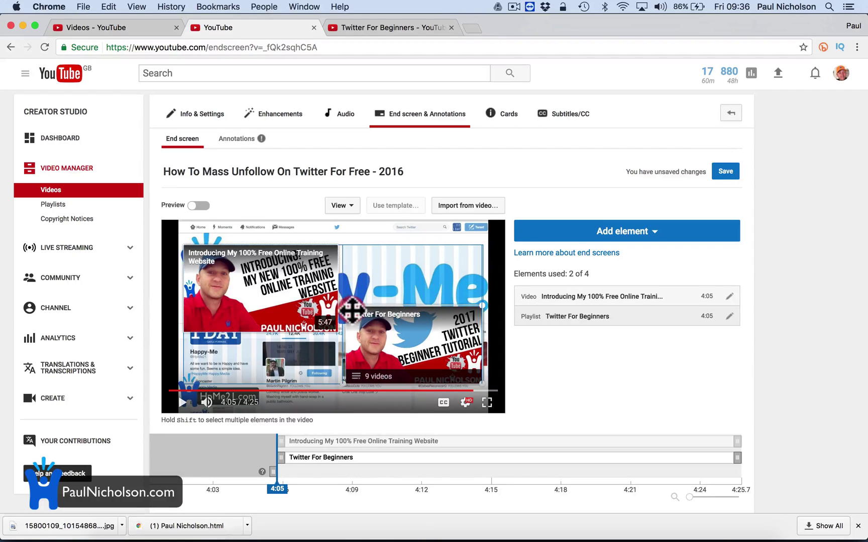
pyautogui.moveTo(476, 302); pyautogui.dragTo(480, 307)
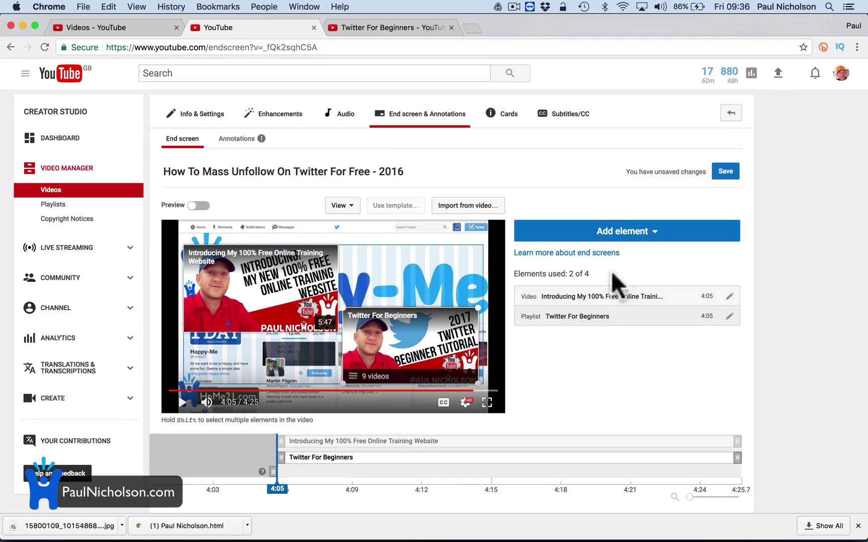
pyautogui.click(634, 237)
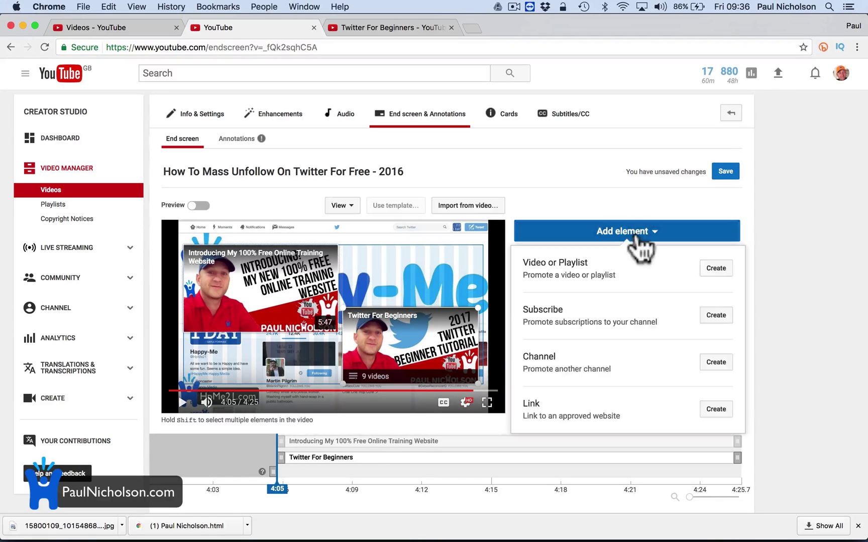
# Step: Add a Subscribe element at the upper right beside the playlist, then start a website link element
pyautogui.click(713, 316)
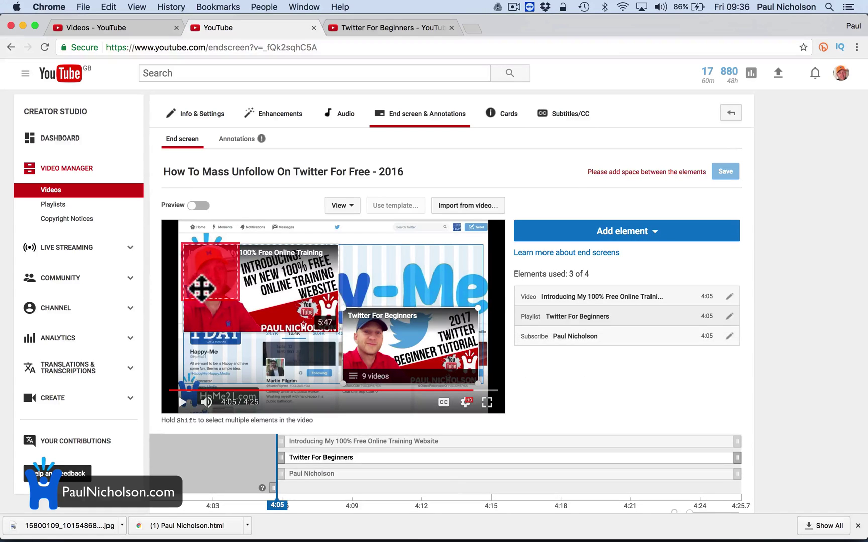
pyautogui.moveTo(202, 288); pyautogui.dragTo(365, 291)
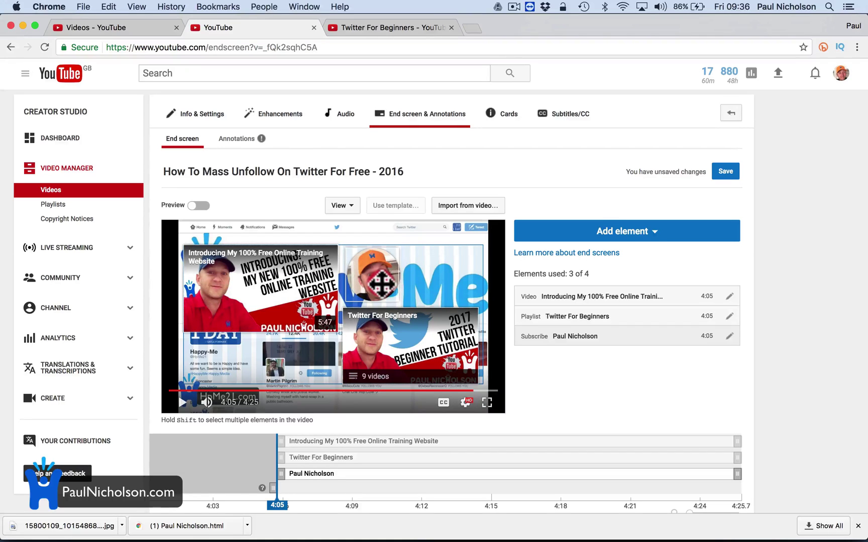
pyautogui.click(668, 237)
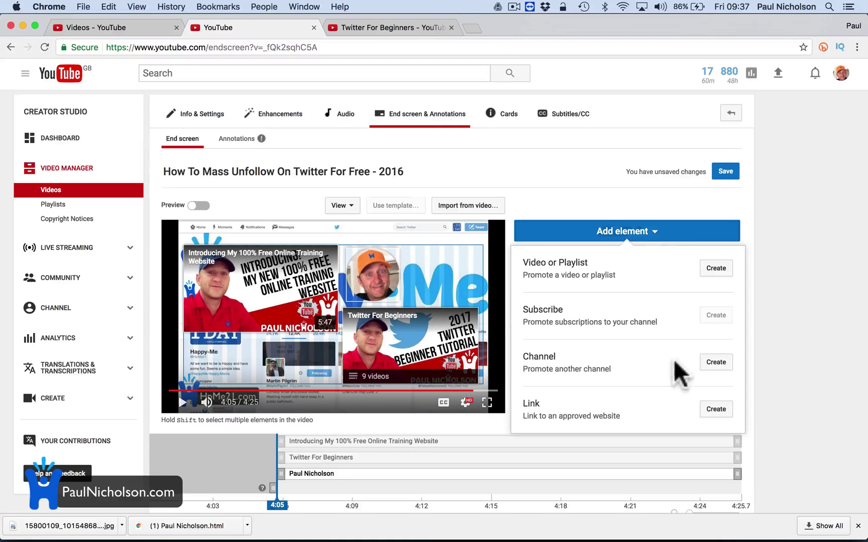
pyautogui.click(701, 409)
# Step: Link the associated Happy-Me website and shorten the link's overlong title
pyautogui.click(337, 297)
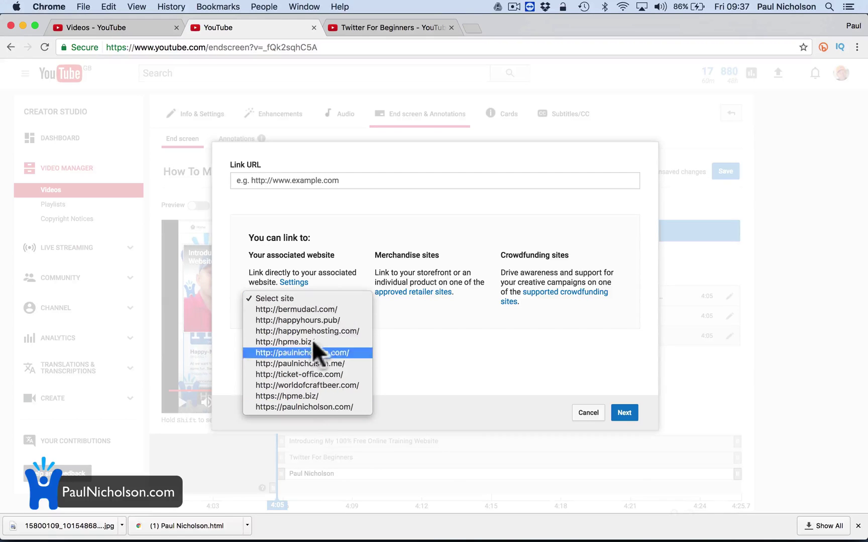
pyautogui.click(326, 407)
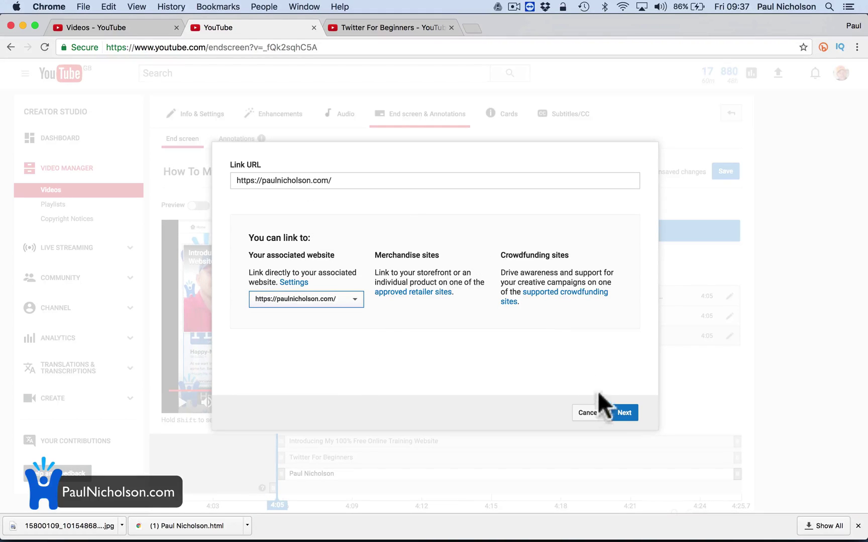
pyautogui.click(623, 411)
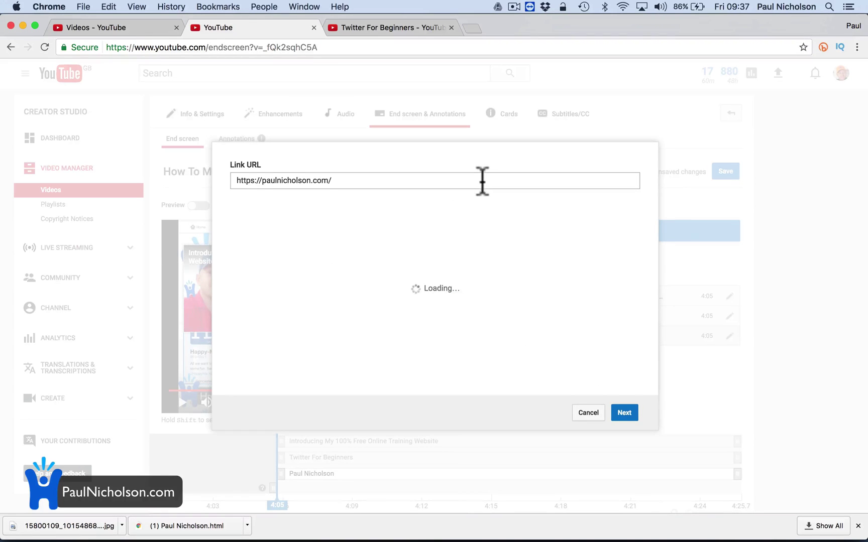
pyautogui.click(287, 274)
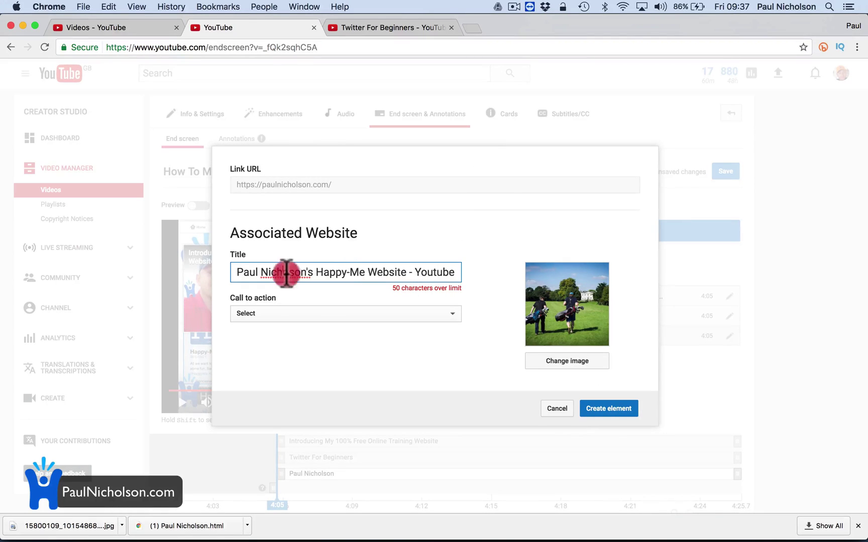
pyautogui.write('o')
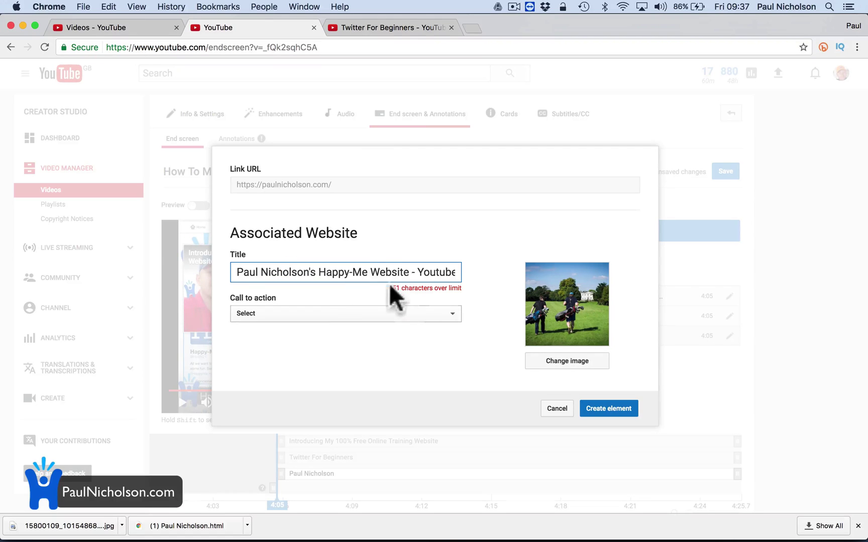
pyautogui.moveTo(370, 273); pyautogui.dragTo(373, 314)
pyautogui.press('BackSpace')
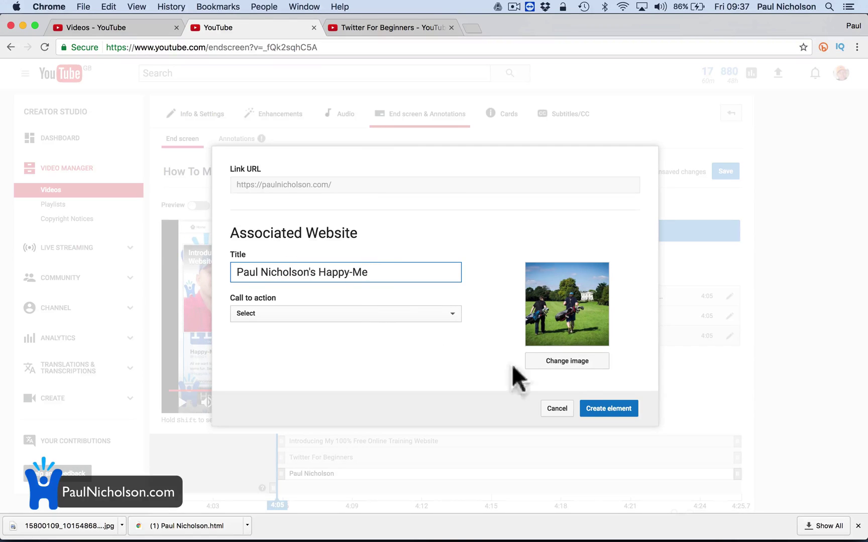
# Step: Give the link the downloaded Happy-Me jpg and a Visit call to action, and place it mid-screen
pyautogui.click(570, 362)
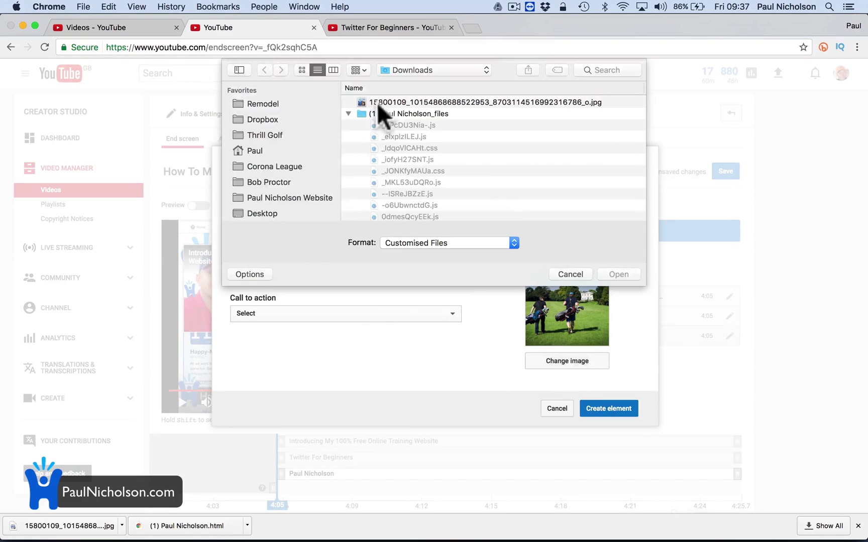
pyautogui.click(378, 103)
pyautogui.click(599, 277)
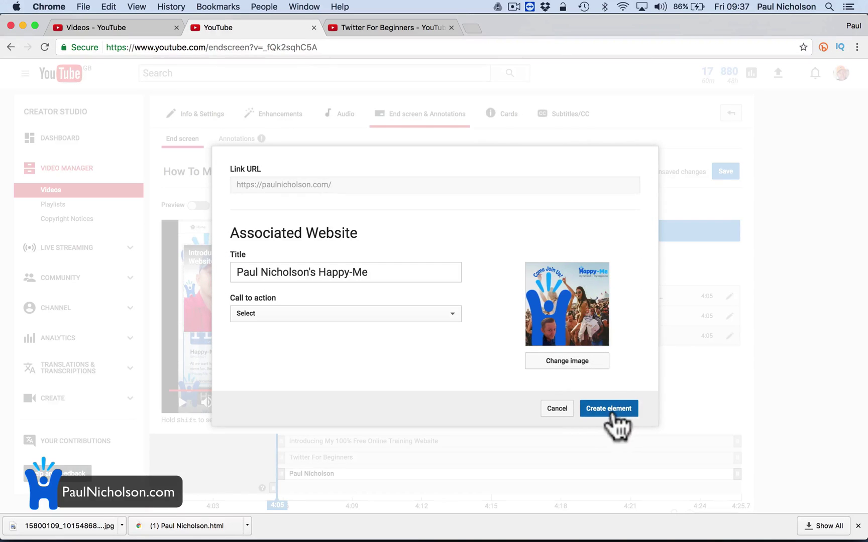
pyautogui.click(433, 315)
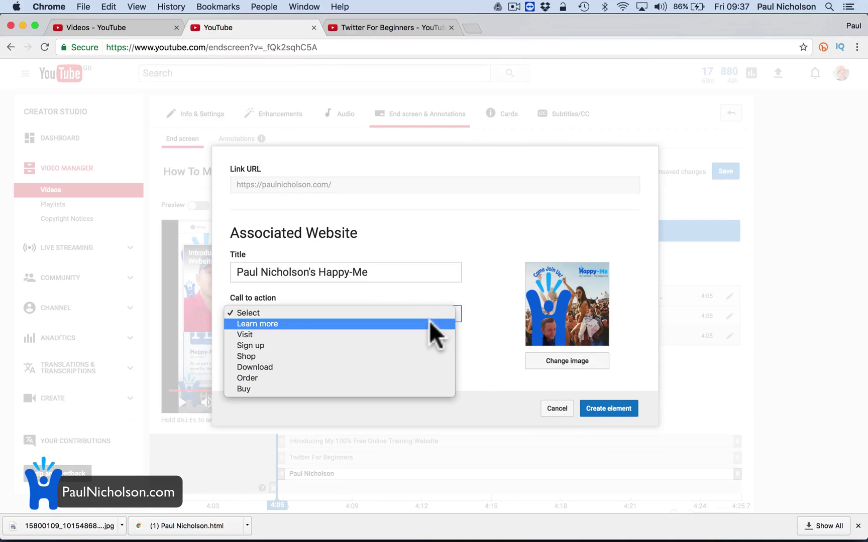
pyautogui.click(424, 334)
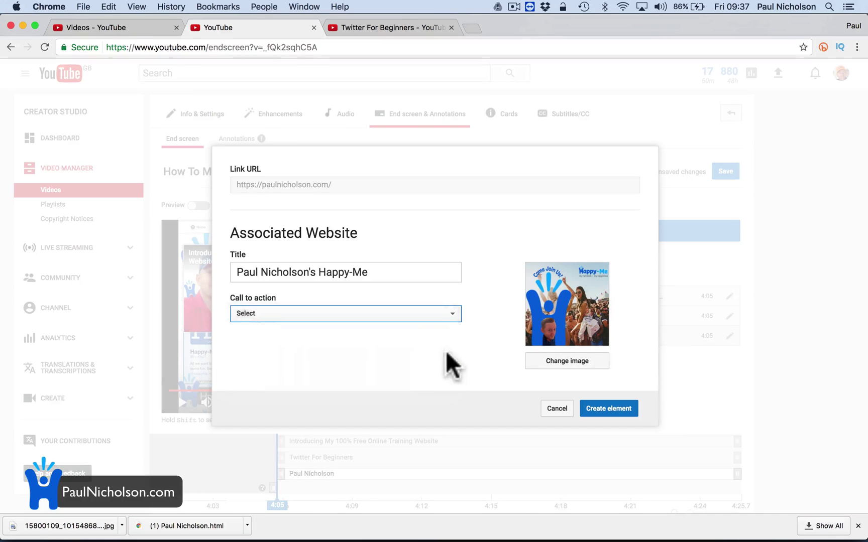
pyautogui.click(607, 408)
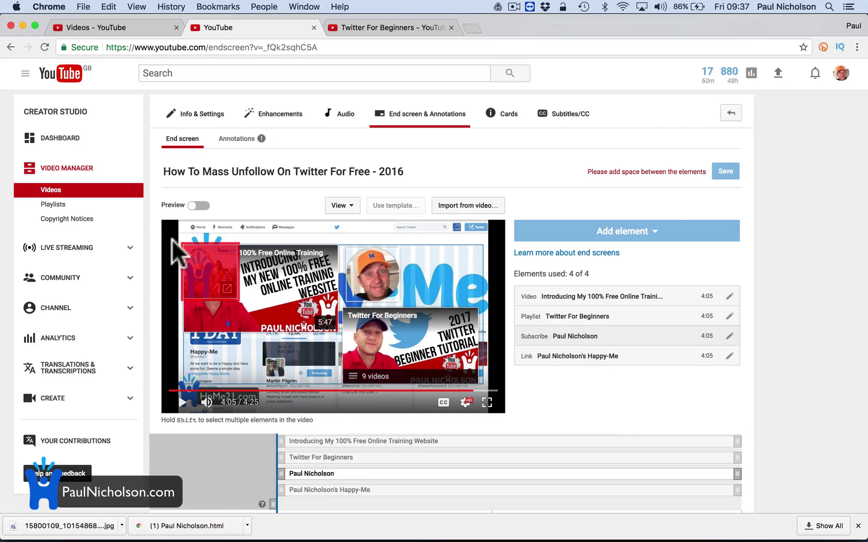
pyautogui.moveTo(213, 274); pyautogui.dragTo(449, 273)
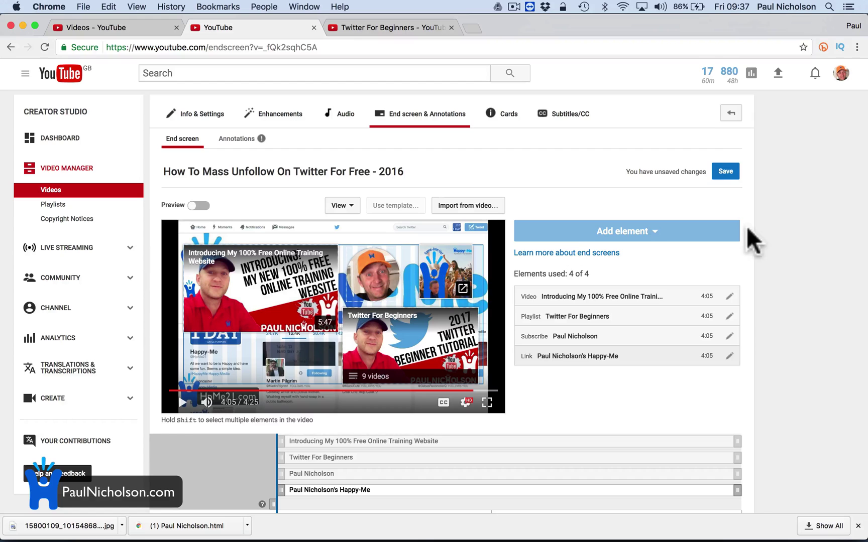
# Step: Save the four-element end screen, then play it in Preview and return to editing
pyautogui.click(721, 171)
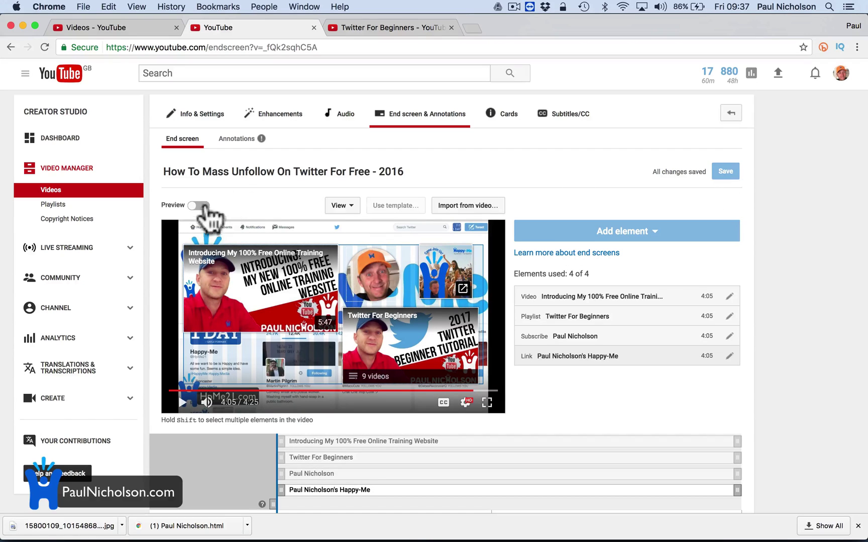
pyautogui.click(197, 205)
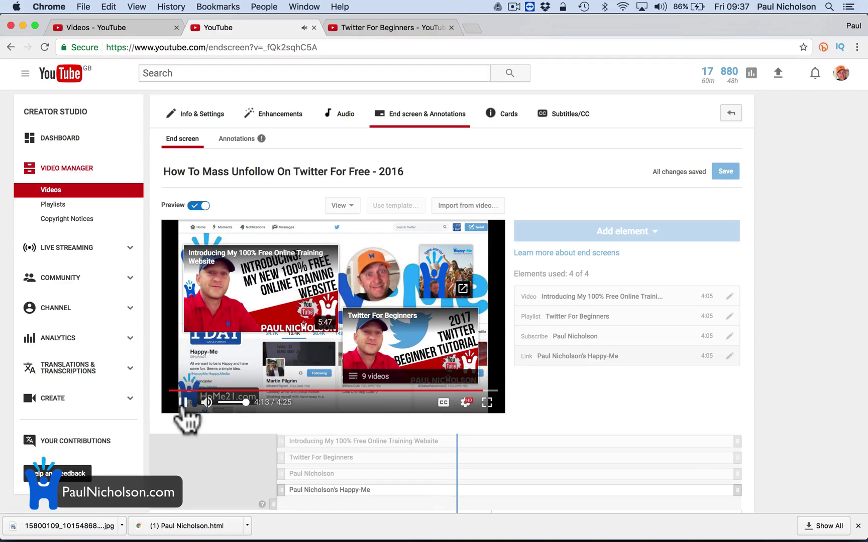
pyautogui.click(200, 205)
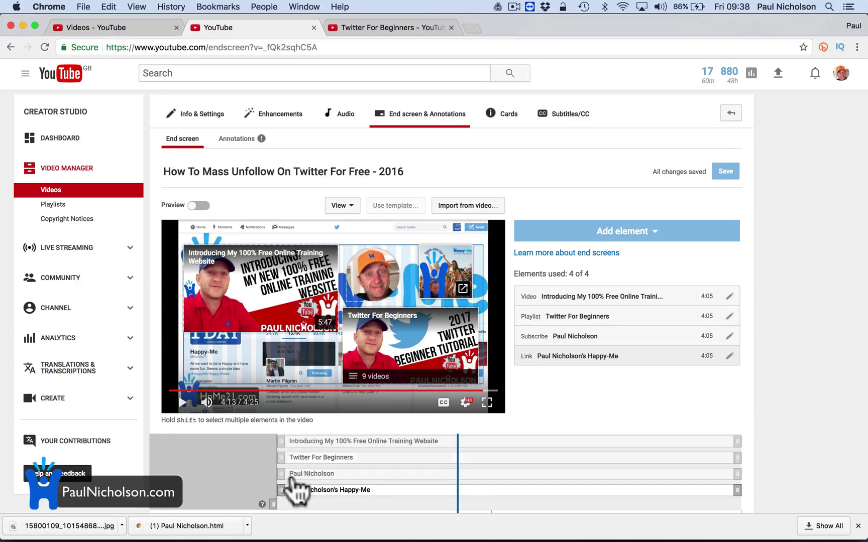
# Step: Delay the playlist to 4:08, subscribe to 4:12 and website link to 4:15, then preview
pyautogui.click(284, 440)
pyautogui.moveTo(281, 457); pyautogui.dragTo(344, 458)
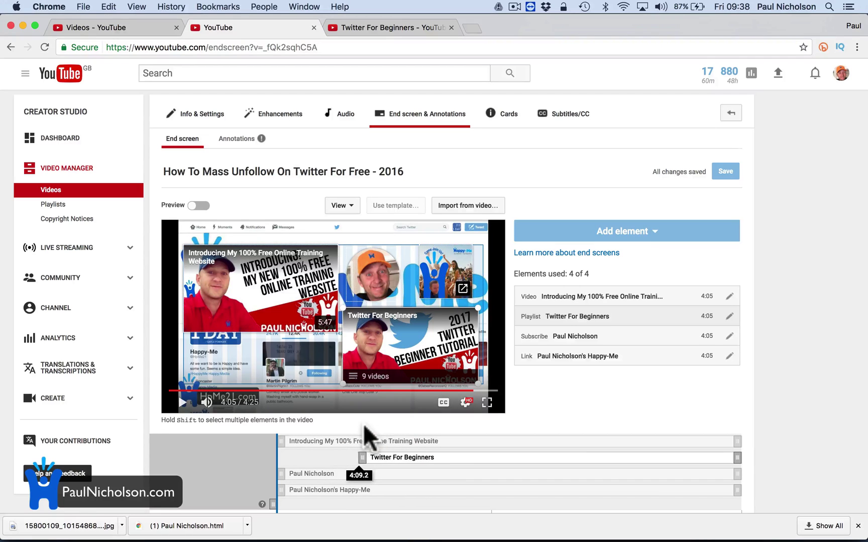
pyautogui.moveTo(281, 473); pyautogui.dragTo(430, 476)
pyautogui.moveTo(282, 490); pyautogui.dragTo(501, 491)
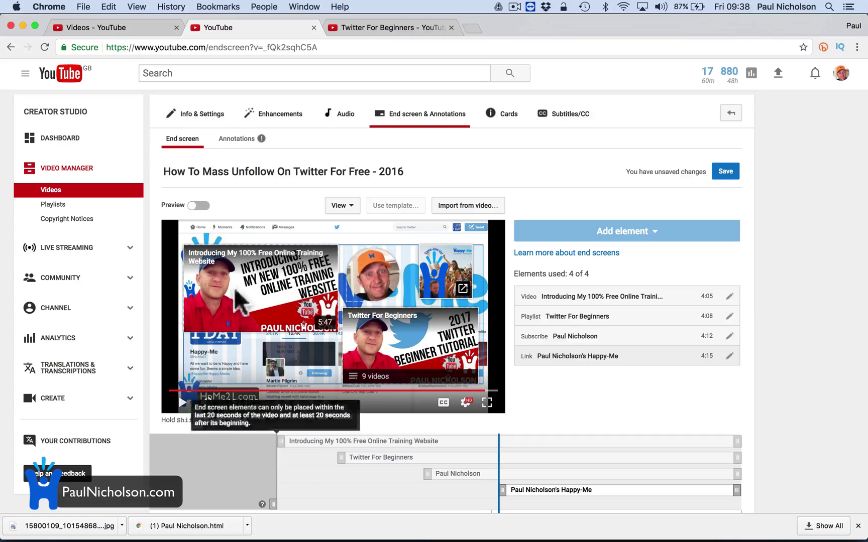
pyautogui.click(198, 206)
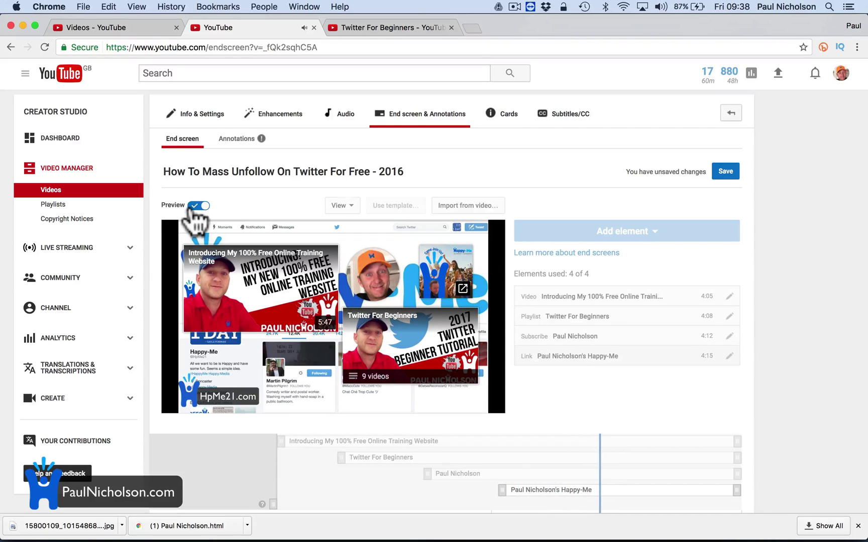
pyautogui.click(191, 206)
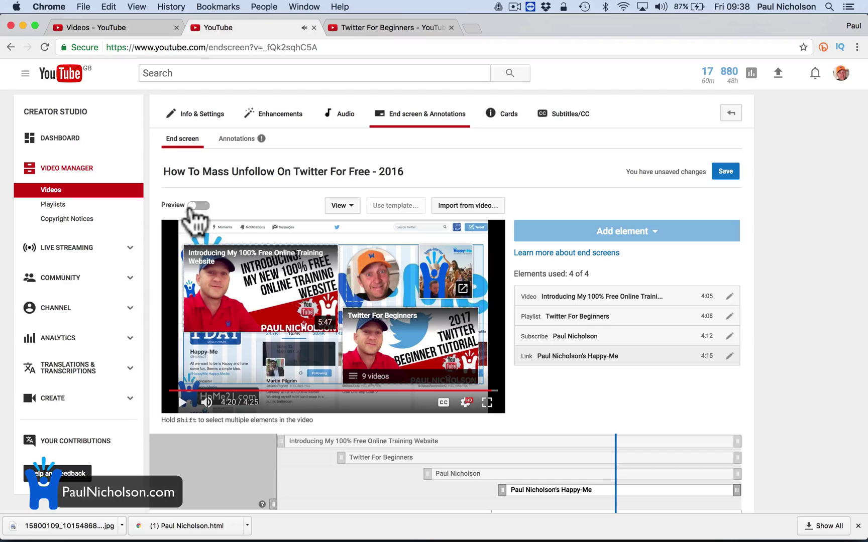
pyautogui.click(206, 402)
pyautogui.click(196, 205)
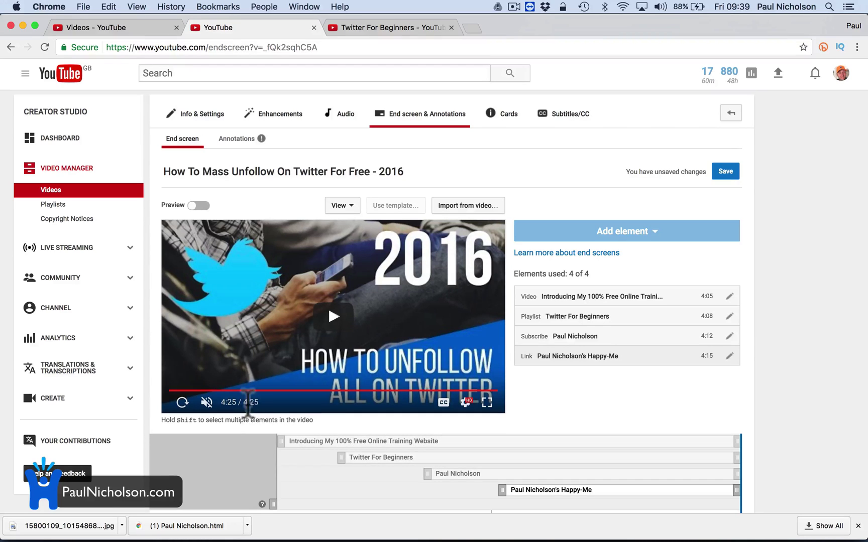
pyautogui.click(199, 206)
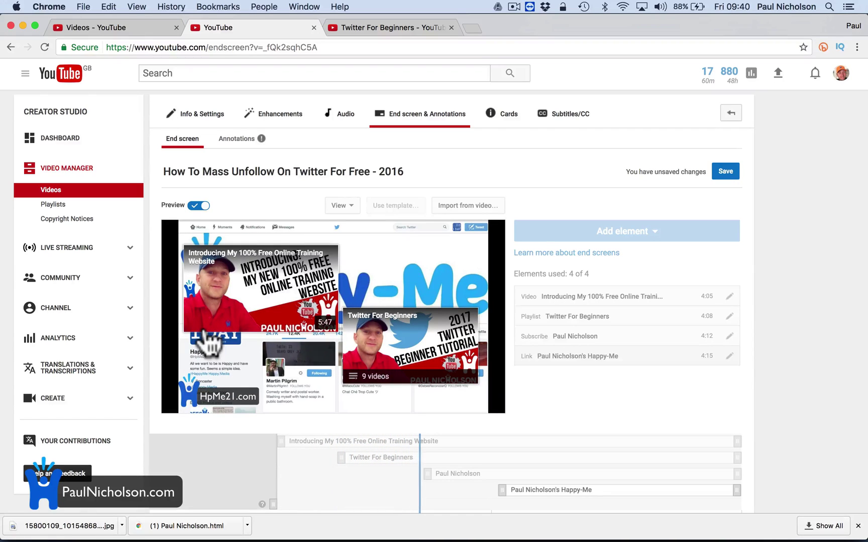
# Step: End the video element near 4:10, playlist at 4:13 and subscribe at 4:20, then preview
pyautogui.click(199, 205)
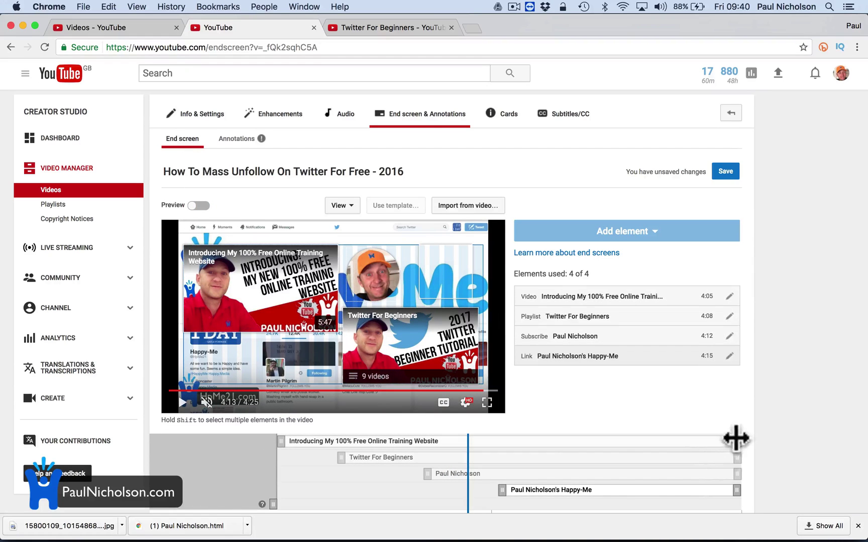
pyautogui.moveTo(736, 441); pyautogui.dragTo(376, 459)
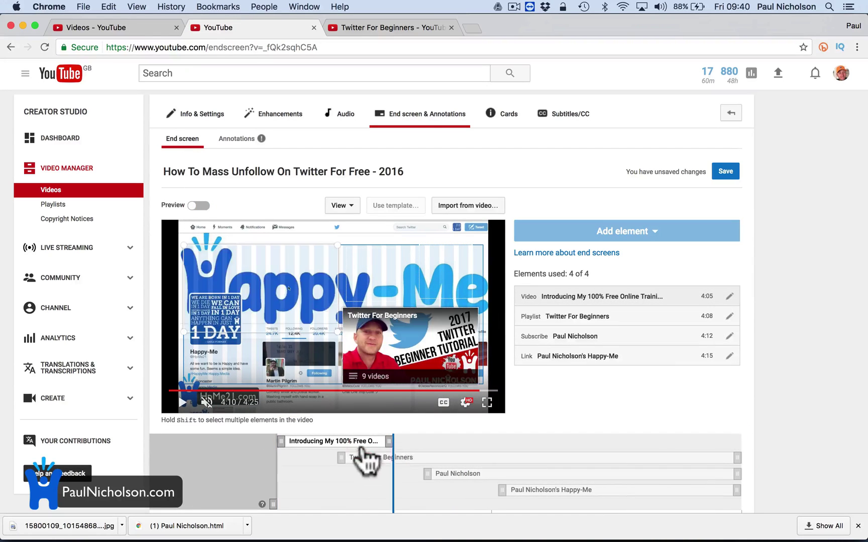
pyautogui.click(737, 477)
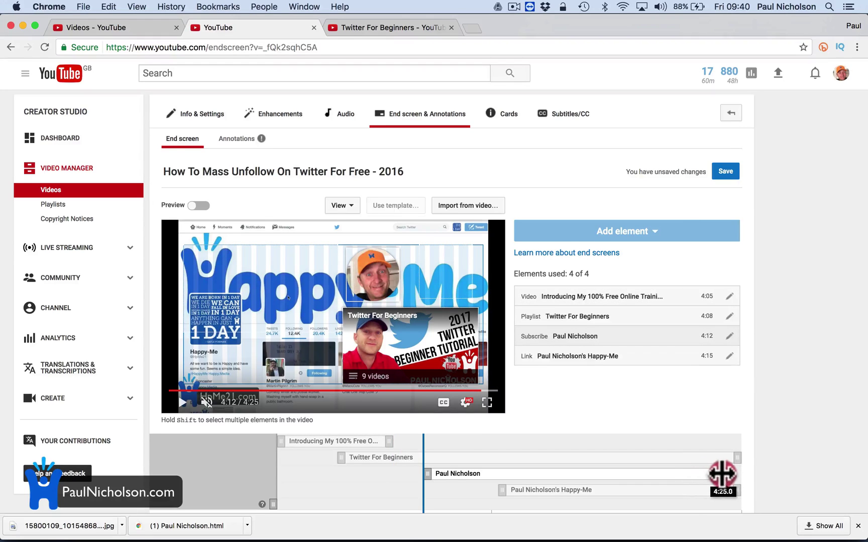
pyautogui.moveTo(734, 461); pyautogui.dragTo(413, 459)
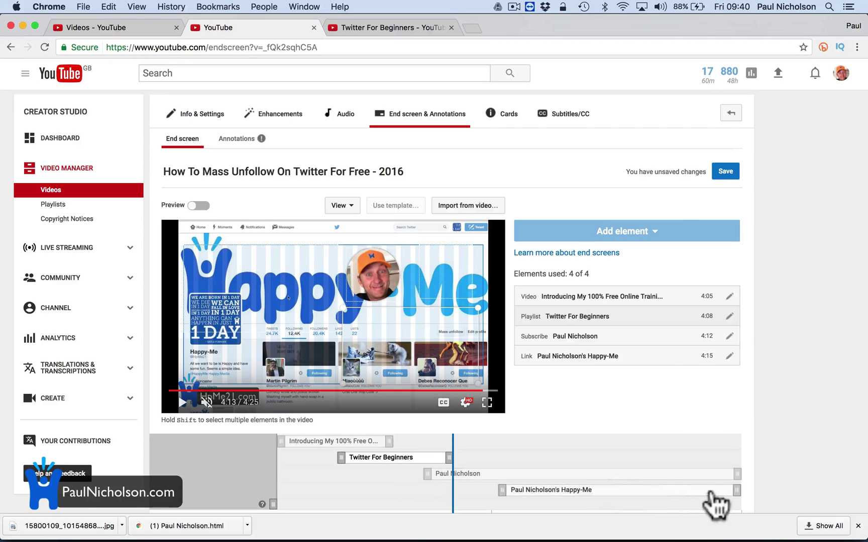
pyautogui.moveTo(733, 475); pyautogui.dragTo(535, 475)
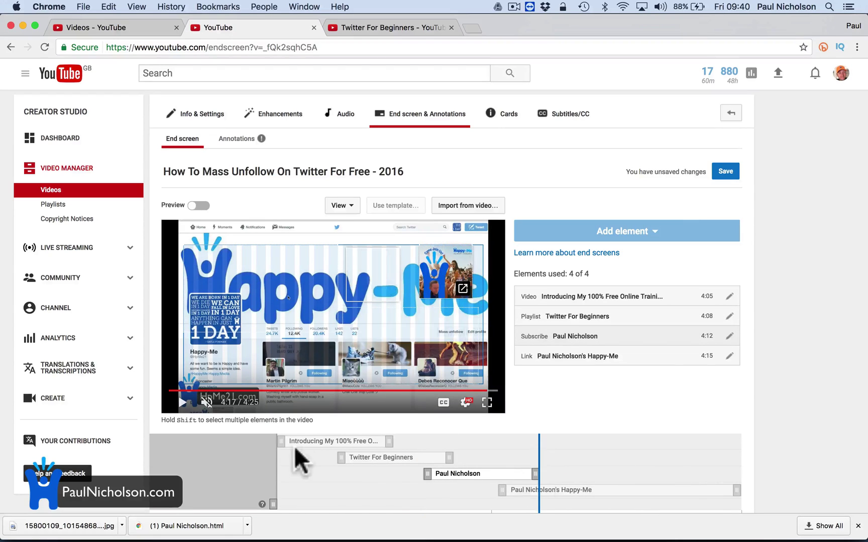
pyautogui.click(193, 208)
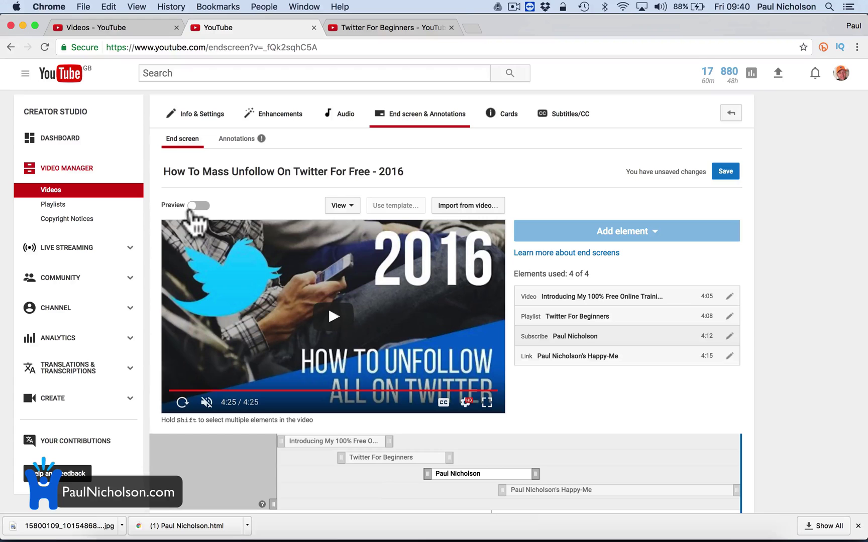
# Step: Import the free online training video's end screen over the current one and preview it
pyautogui.click(492, 210)
pyautogui.click(361, 190)
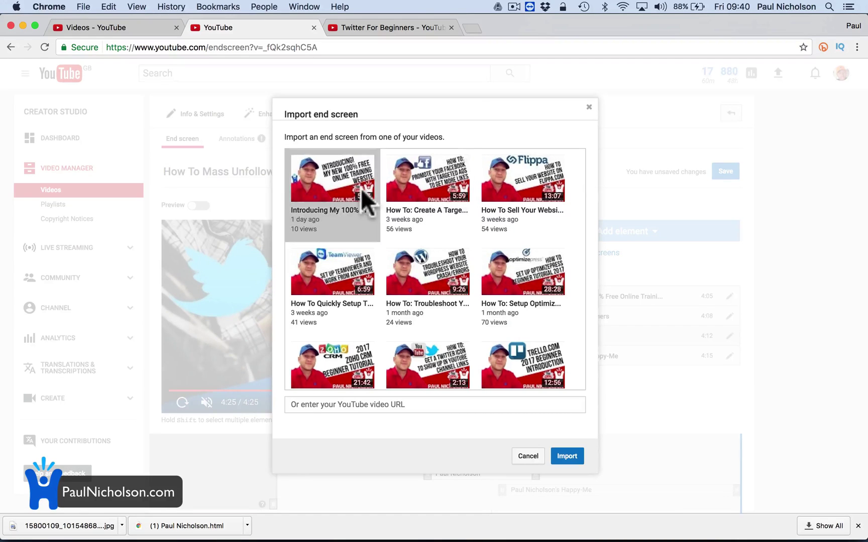
pyautogui.click(562, 454)
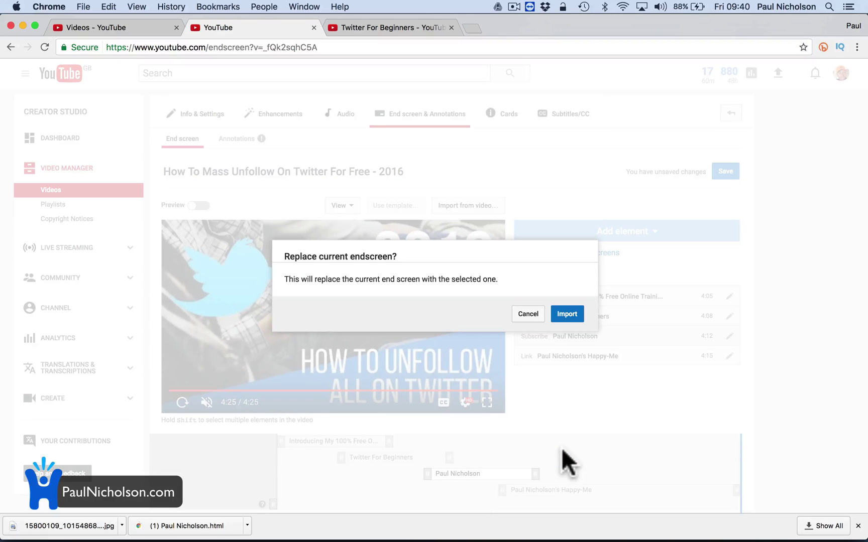
pyautogui.click(567, 314)
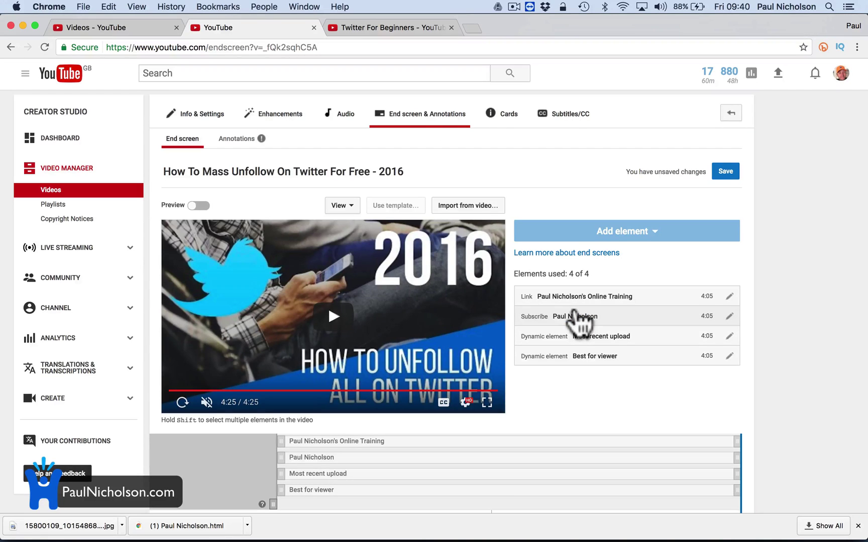
pyautogui.click(197, 206)
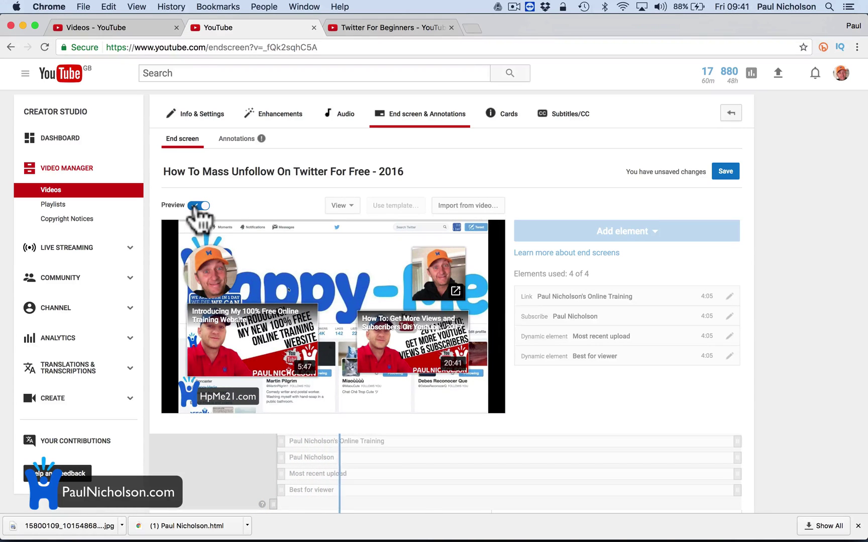
pyautogui.click(198, 206)
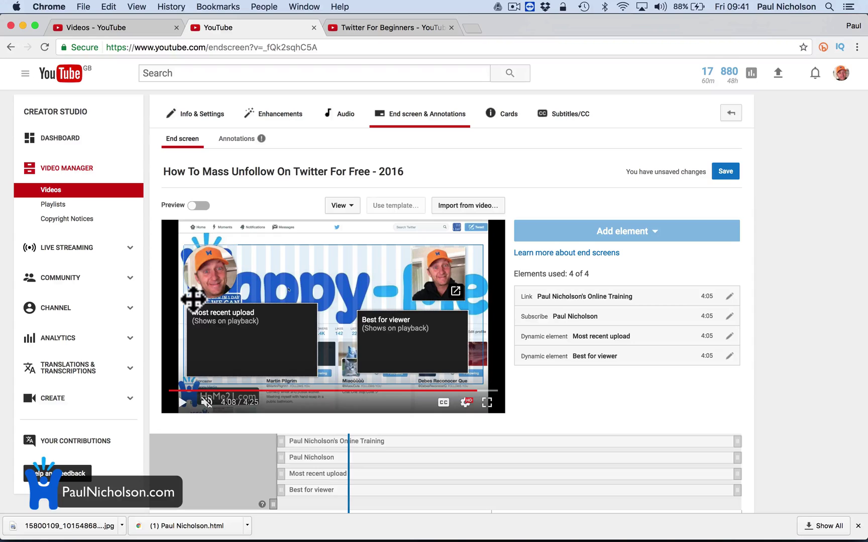